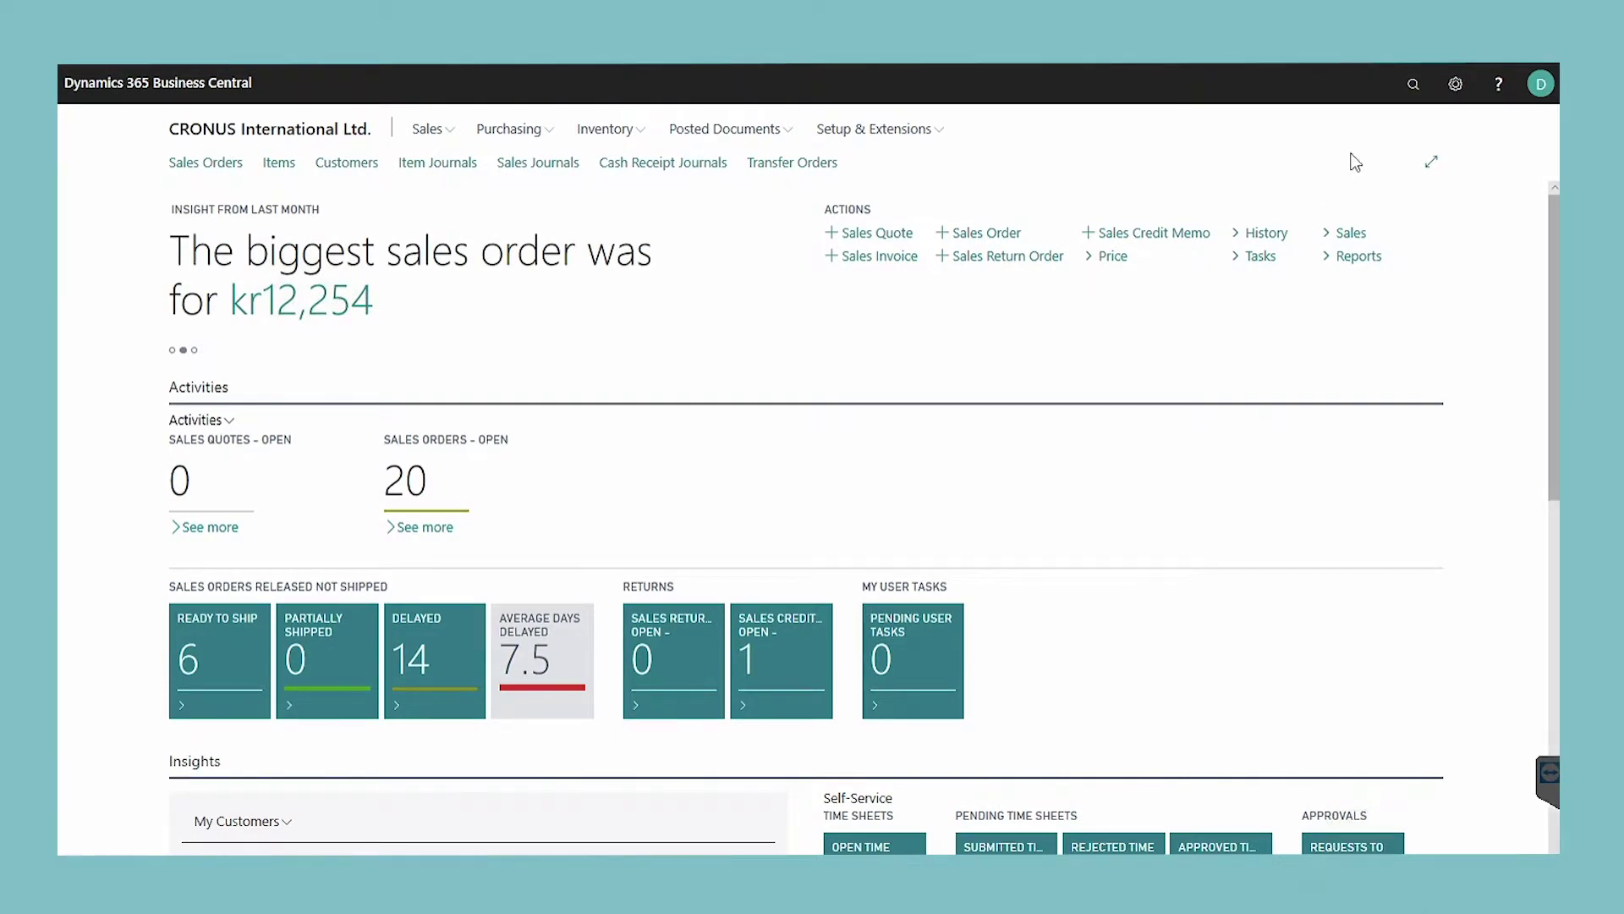
Create a new item attribute named New Attribute of type Option
{"action": "left_click", "coordinate": [1408, 104]}
{"action": "type", "text": "item"}
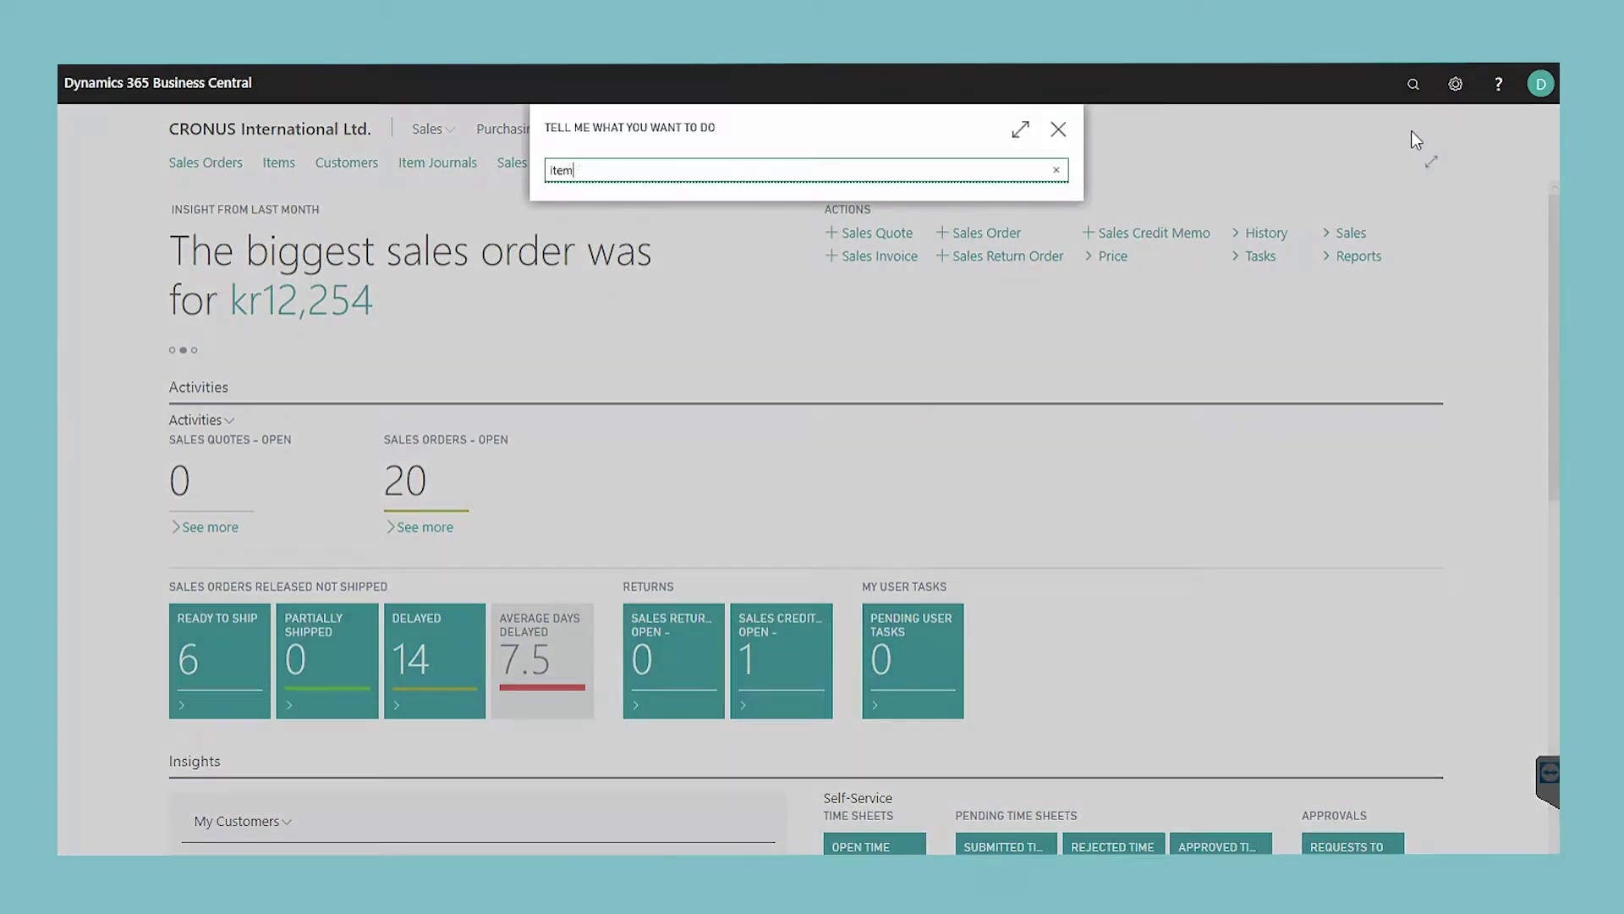
{"action": "type", "text": " attributes"}
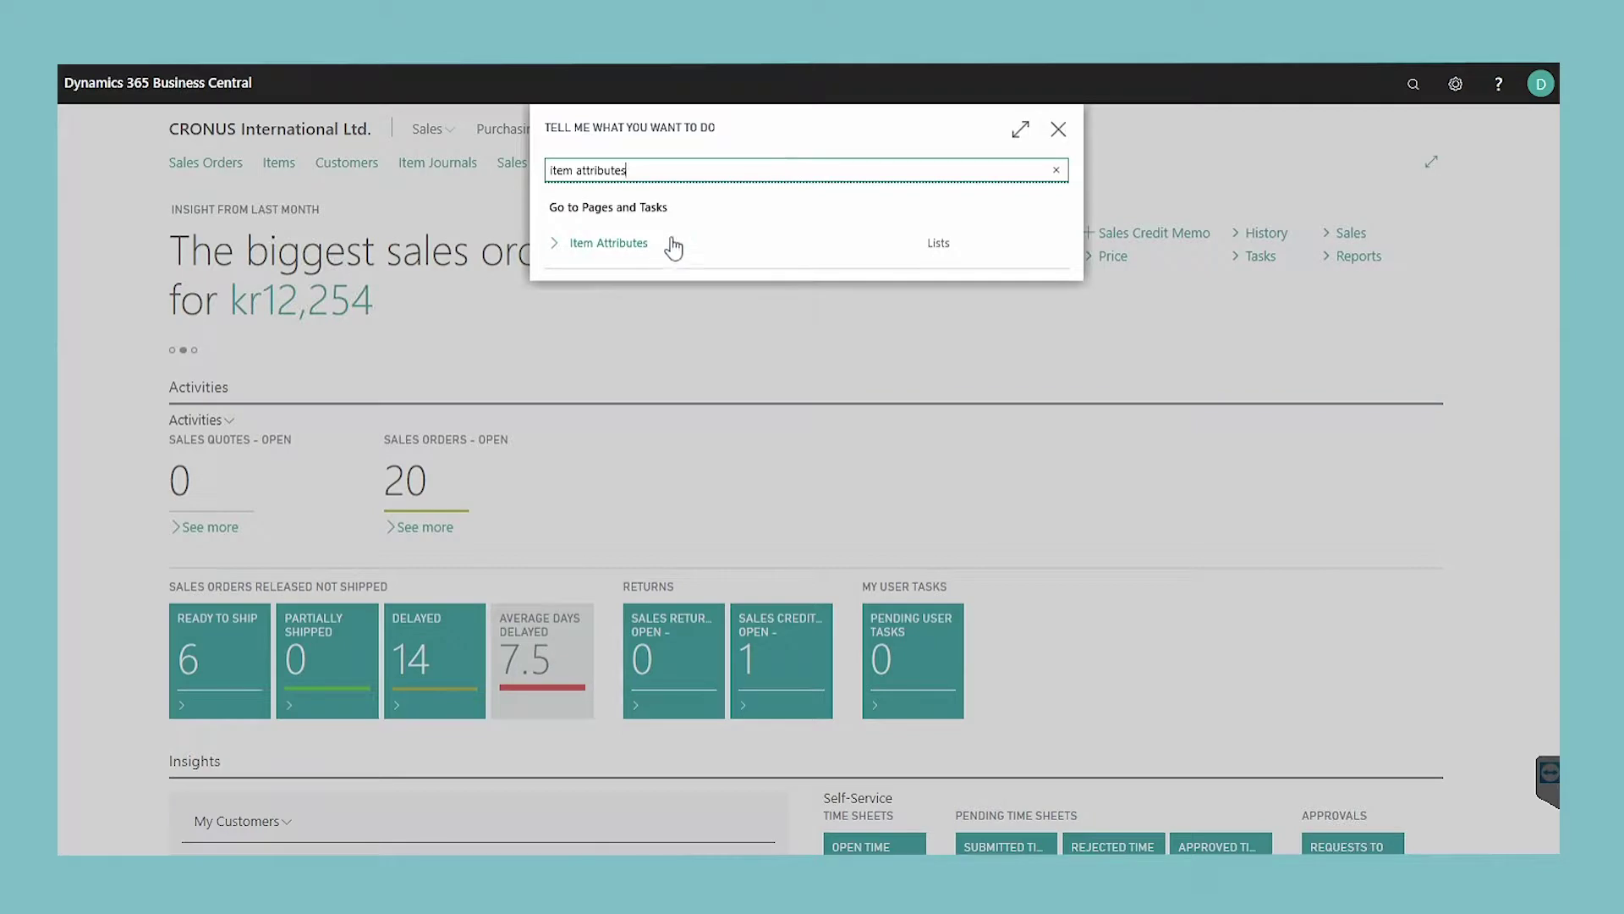
{"action": "left_click", "coordinate": [668, 248]}
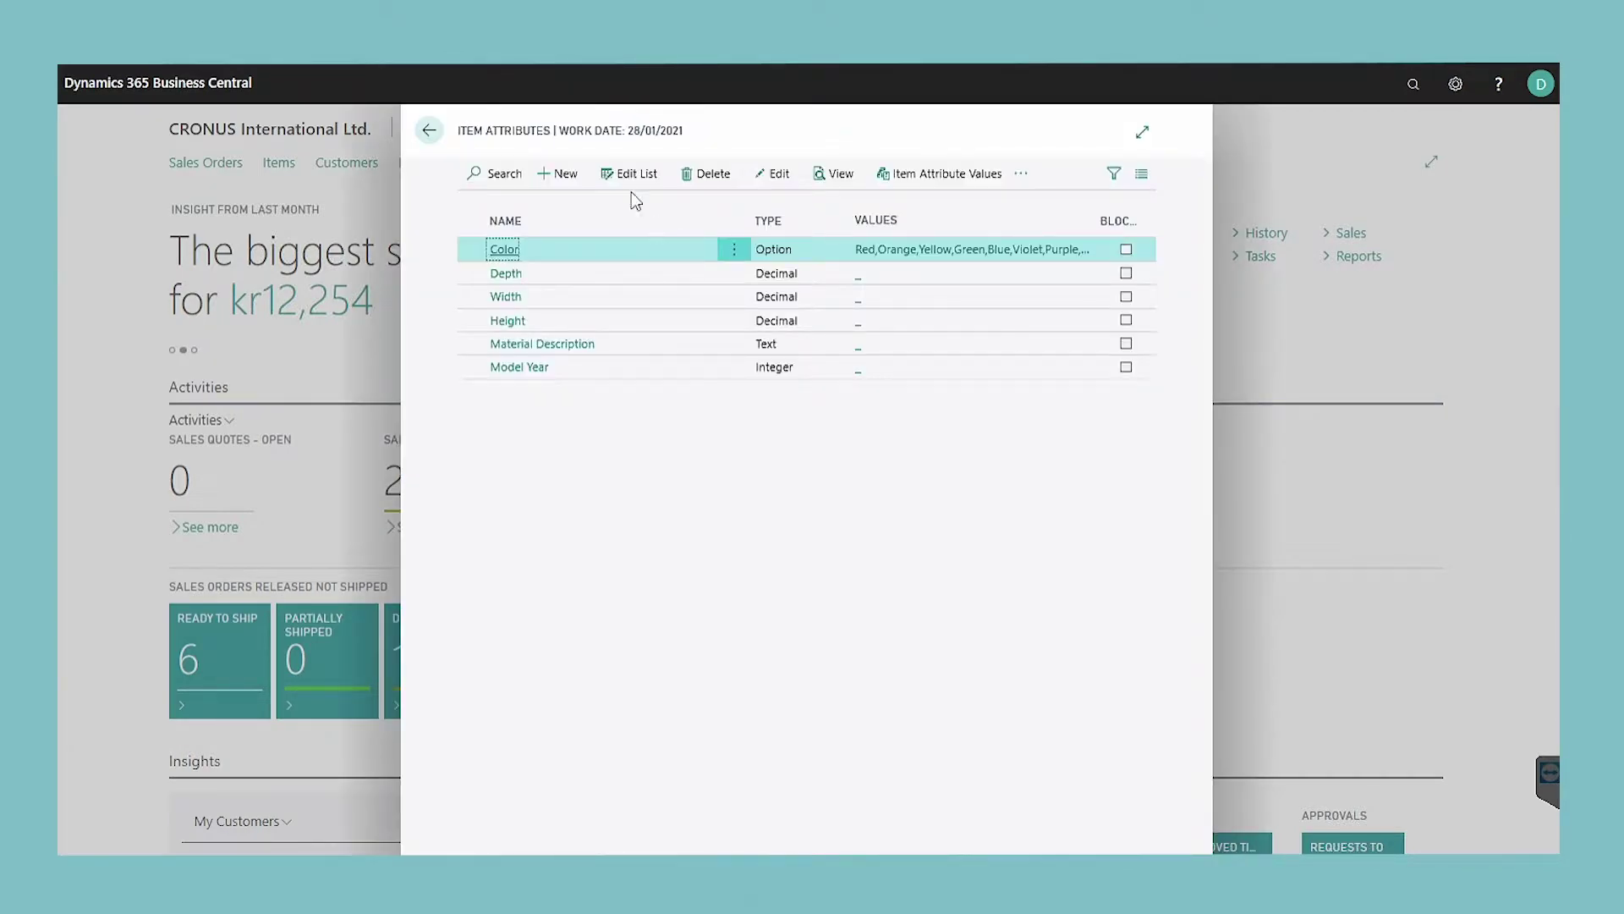
{"action": "left_click", "coordinate": [565, 174]}
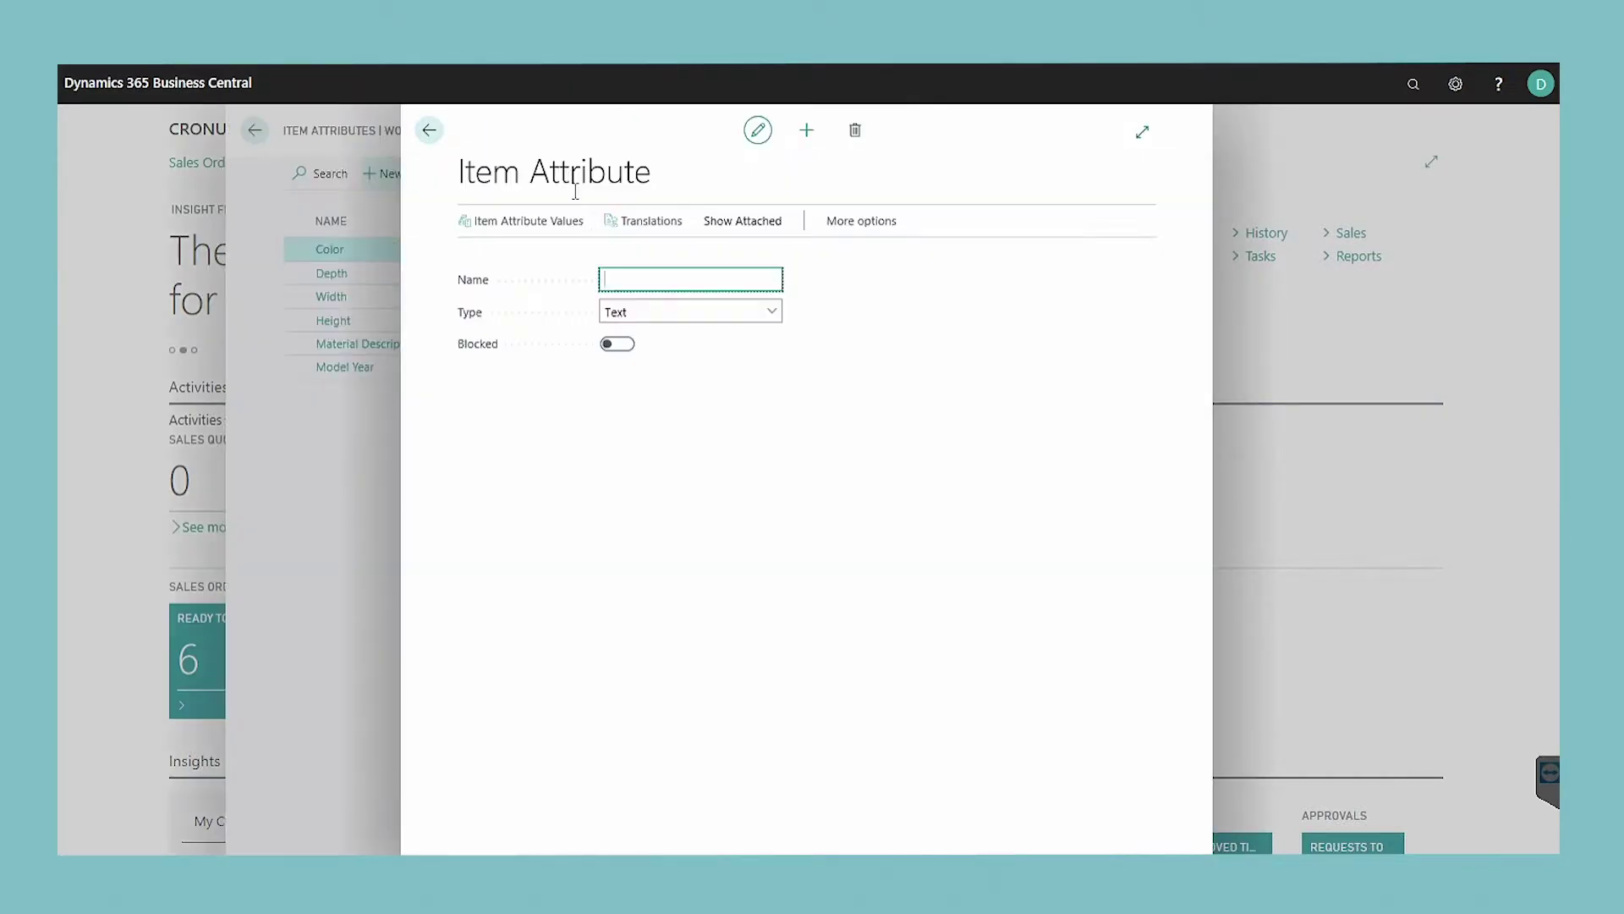
{"action": "type", "text": "New Attribute"}
{"action": "left_click", "coordinate": [770, 311]}
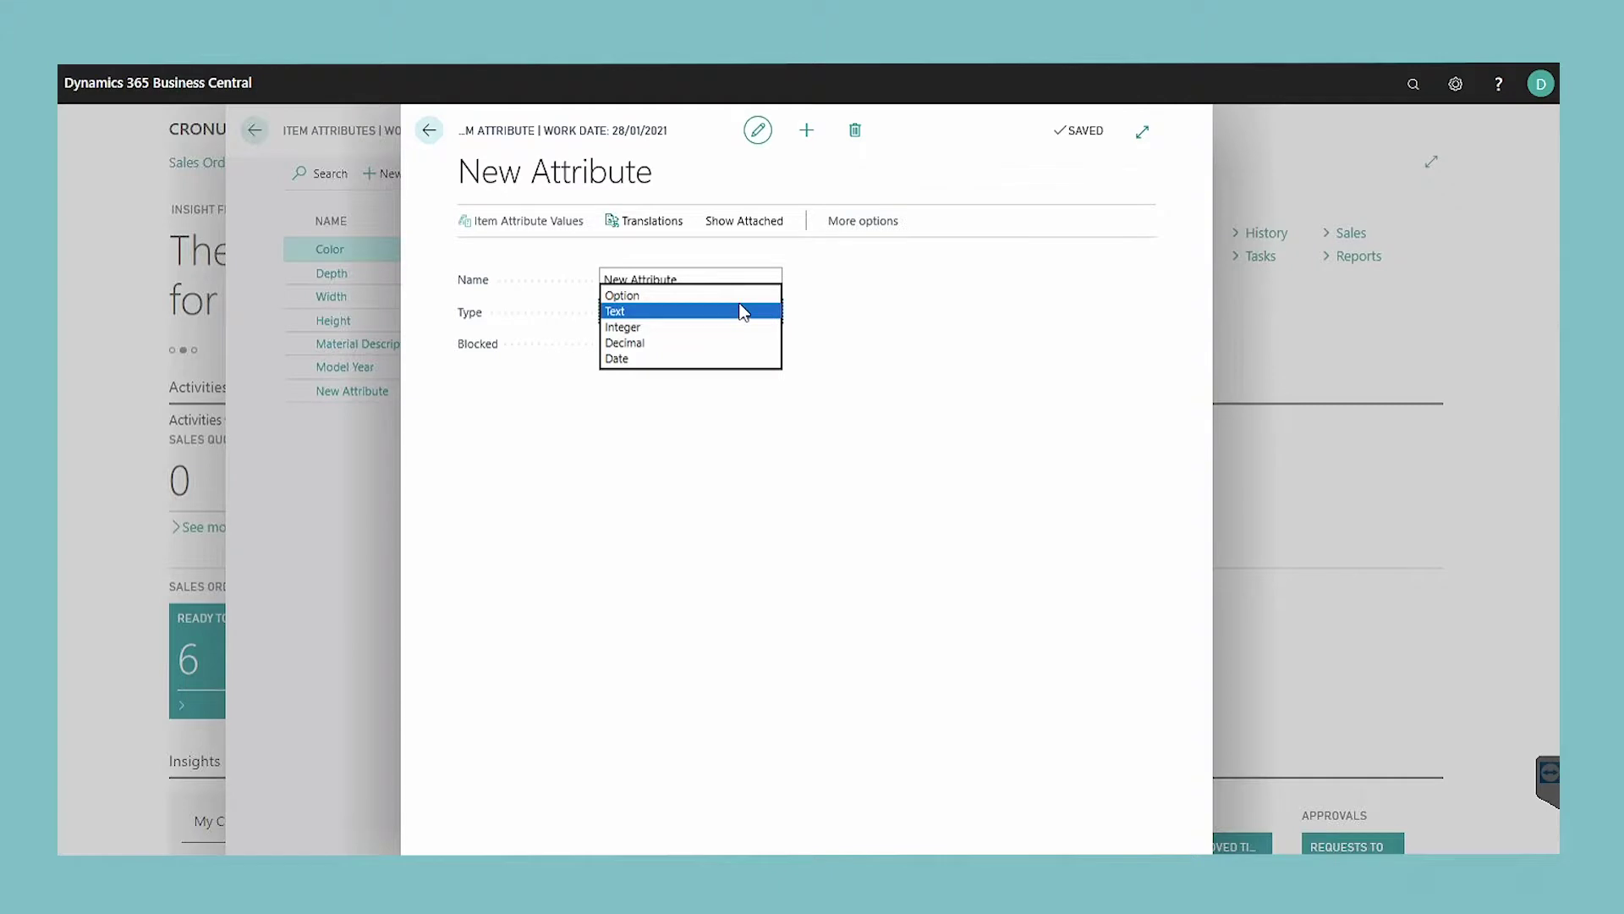
{"action": "left_click", "coordinate": [732, 295]}
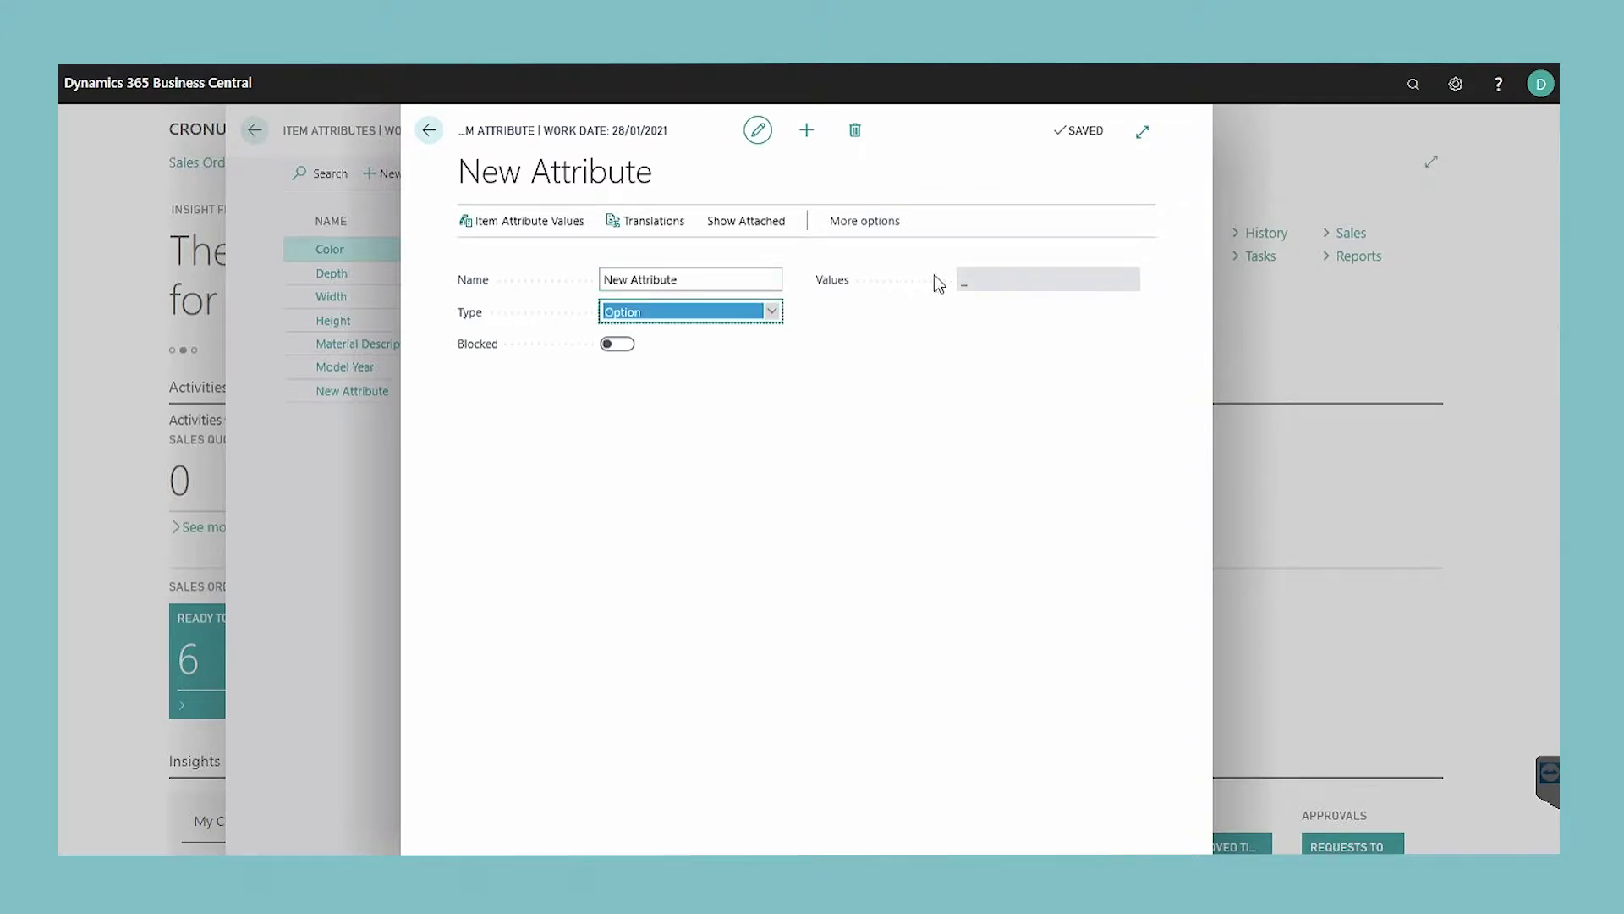
Give the attribute the values a, b and c, then go to the Items list
{"action": "left_click", "coordinate": [973, 286]}
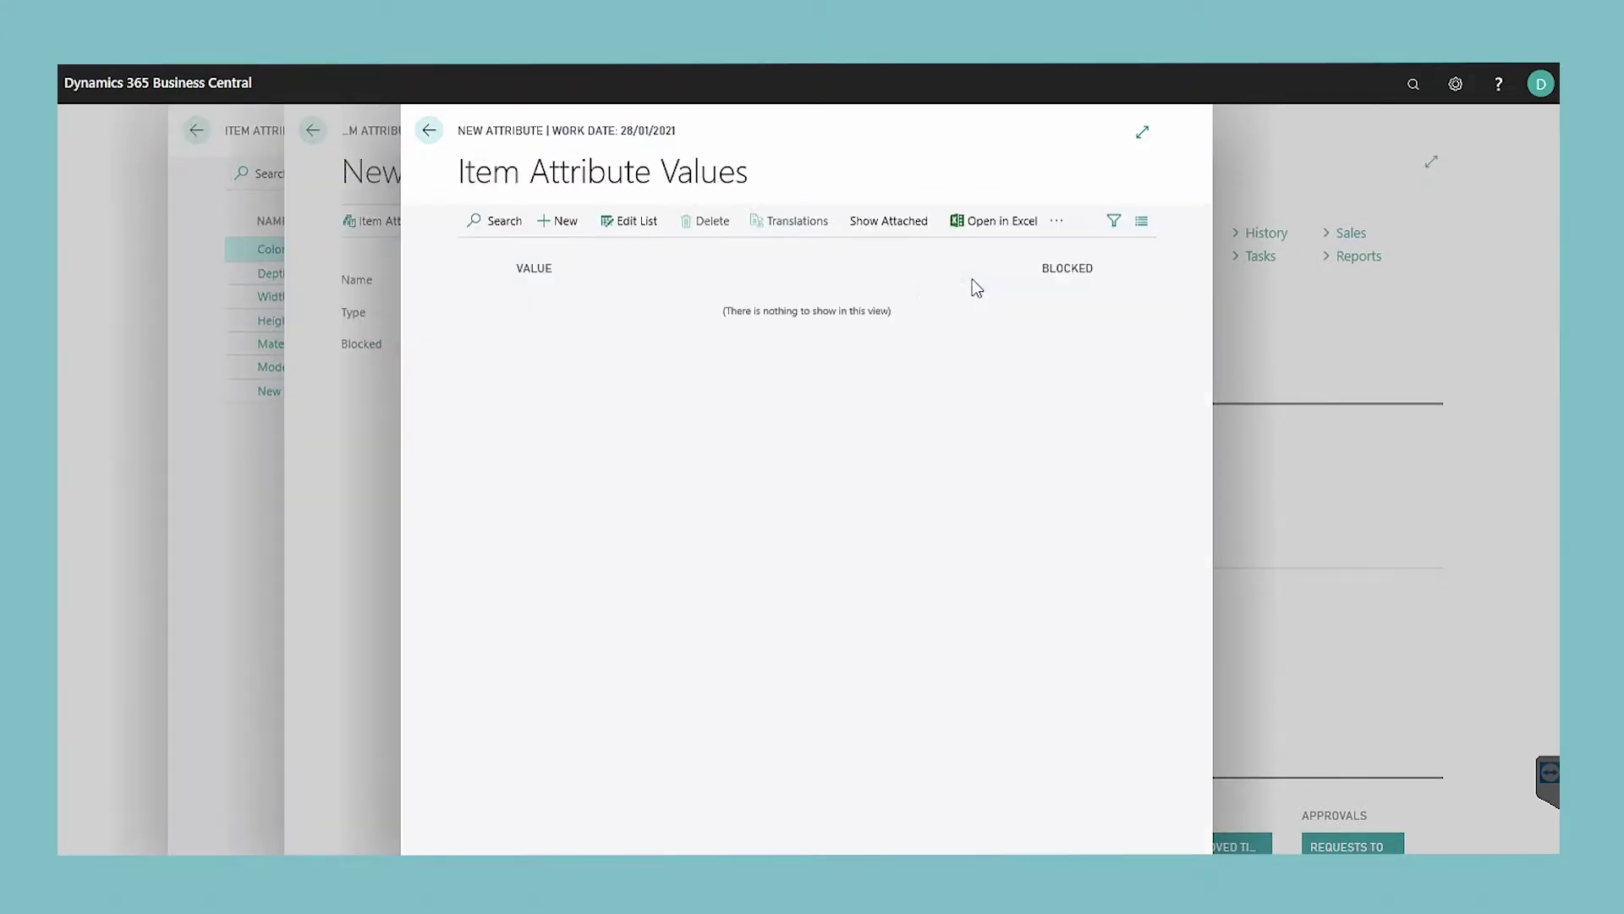
{"action": "left_click", "coordinate": [566, 222]}
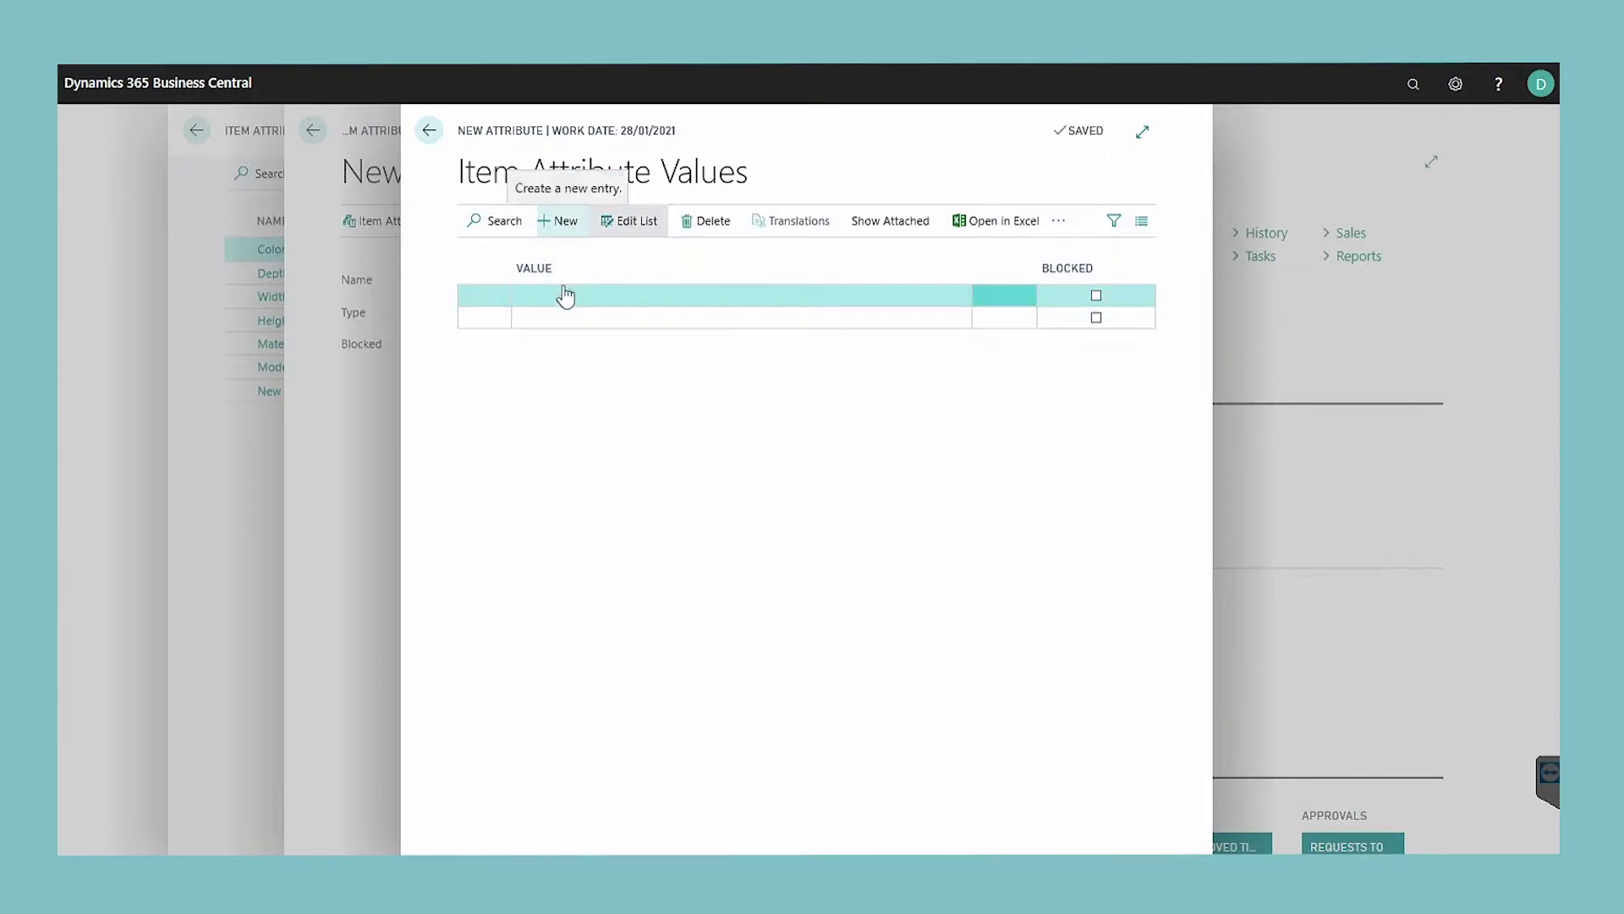
{"action": "type", "text": "a"}
{"action": "left_click", "coordinate": [620, 315]}
{"action": "type", "text": "b"}
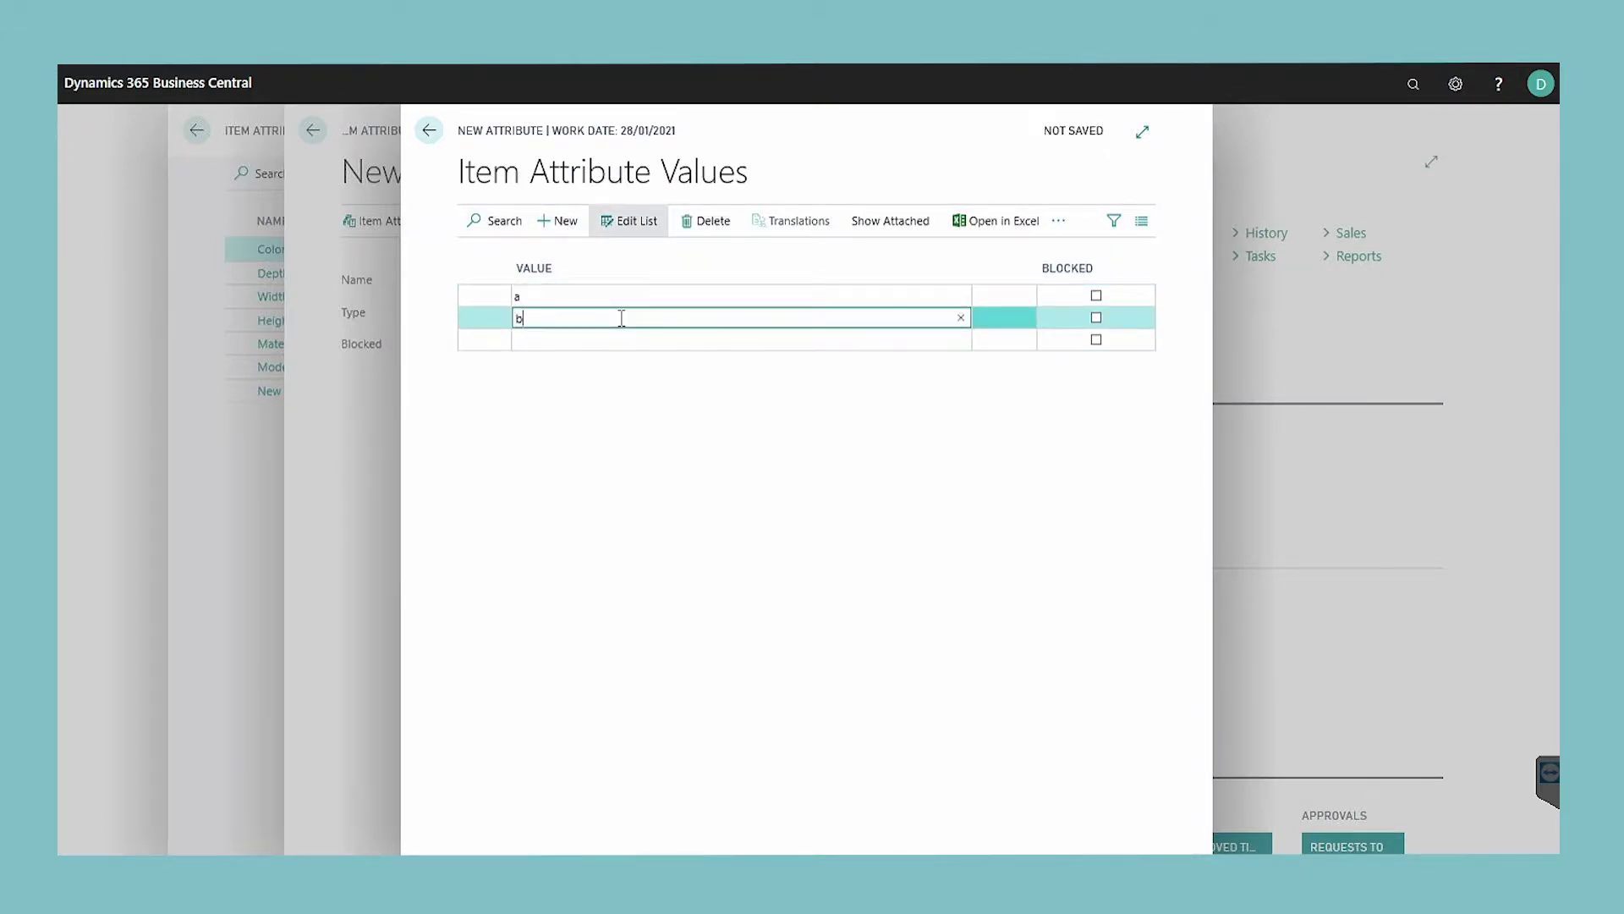
{"action": "key", "text": "Down"}
{"action": "type", "text": "c"}
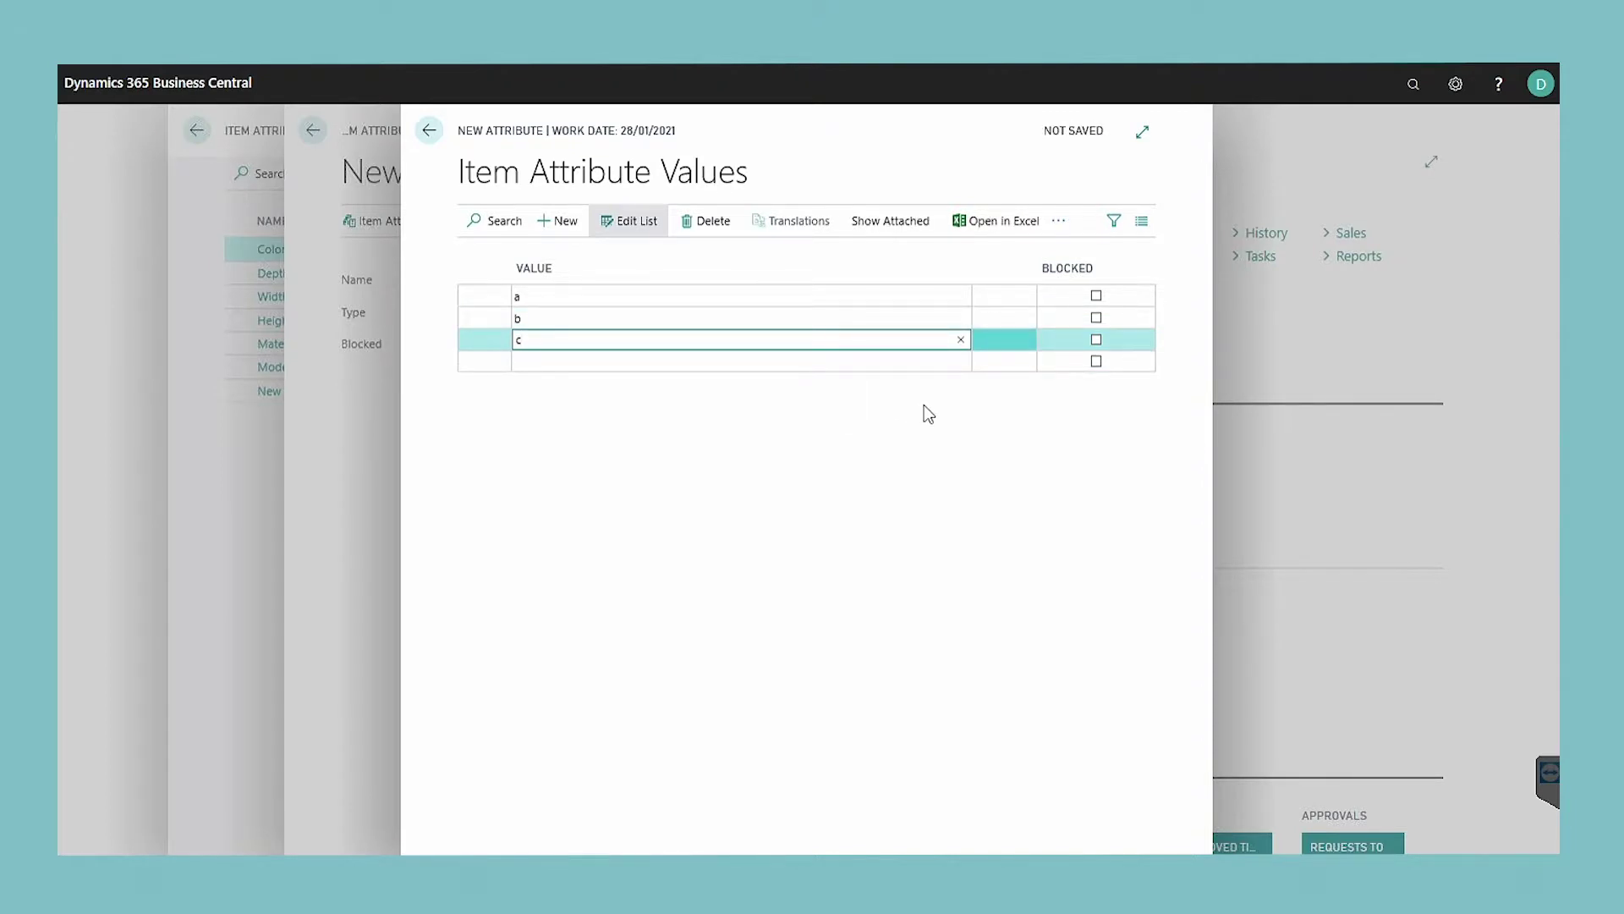
{"action": "left_click", "coordinate": [283, 167]}
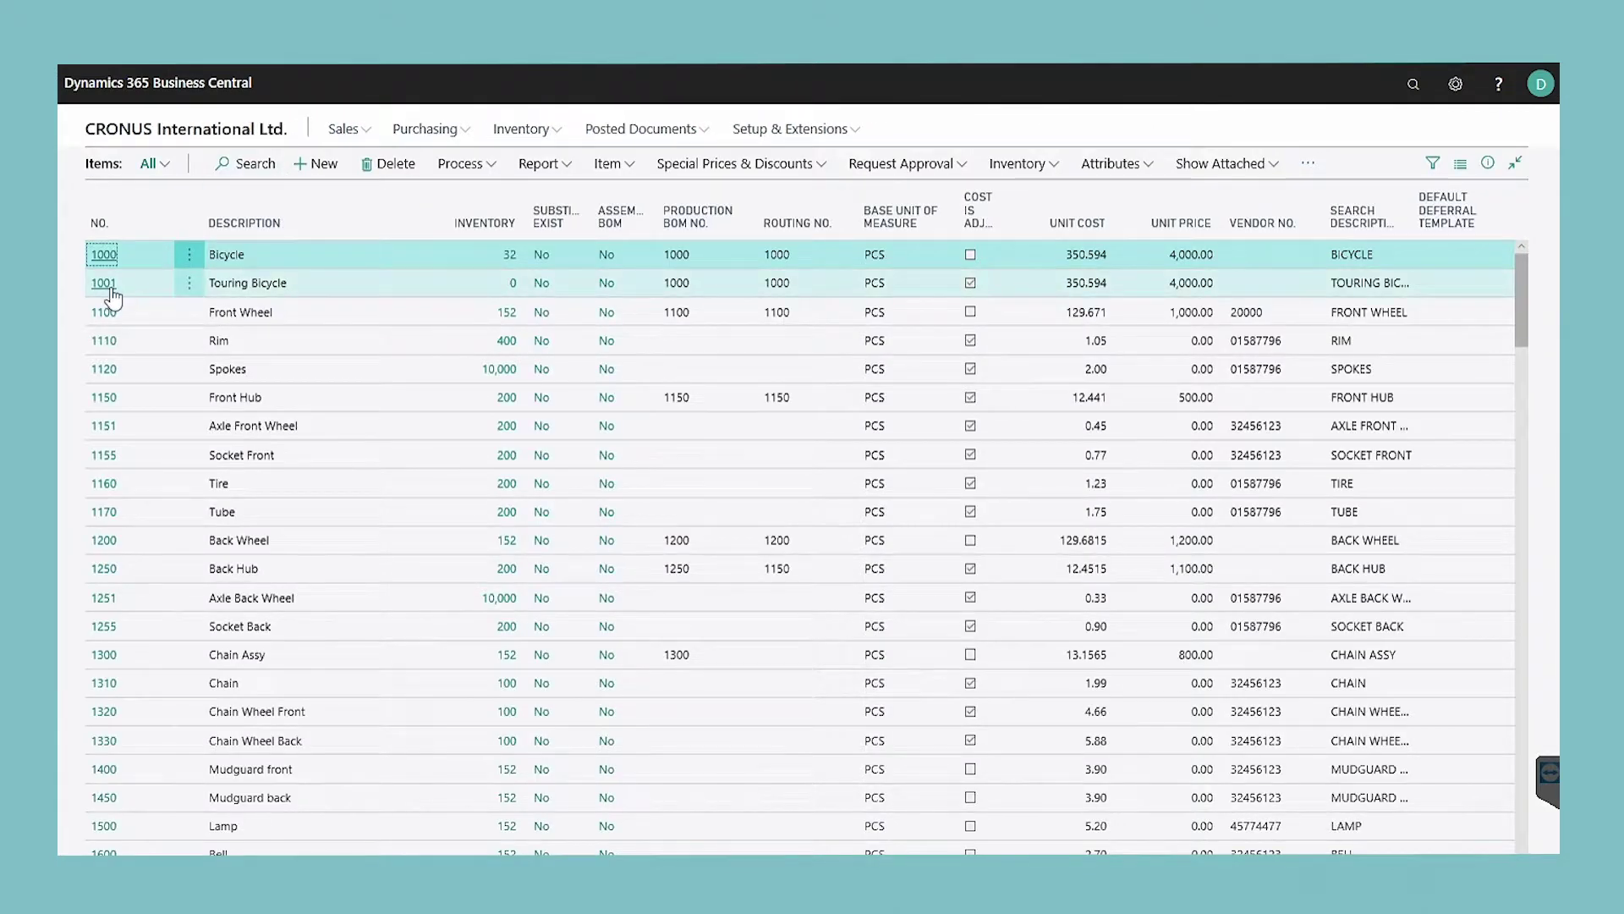
Open item 1001 Touring Bicycle's attribute values and start a new attribute row
{"action": "left_click", "coordinate": [114, 296]}
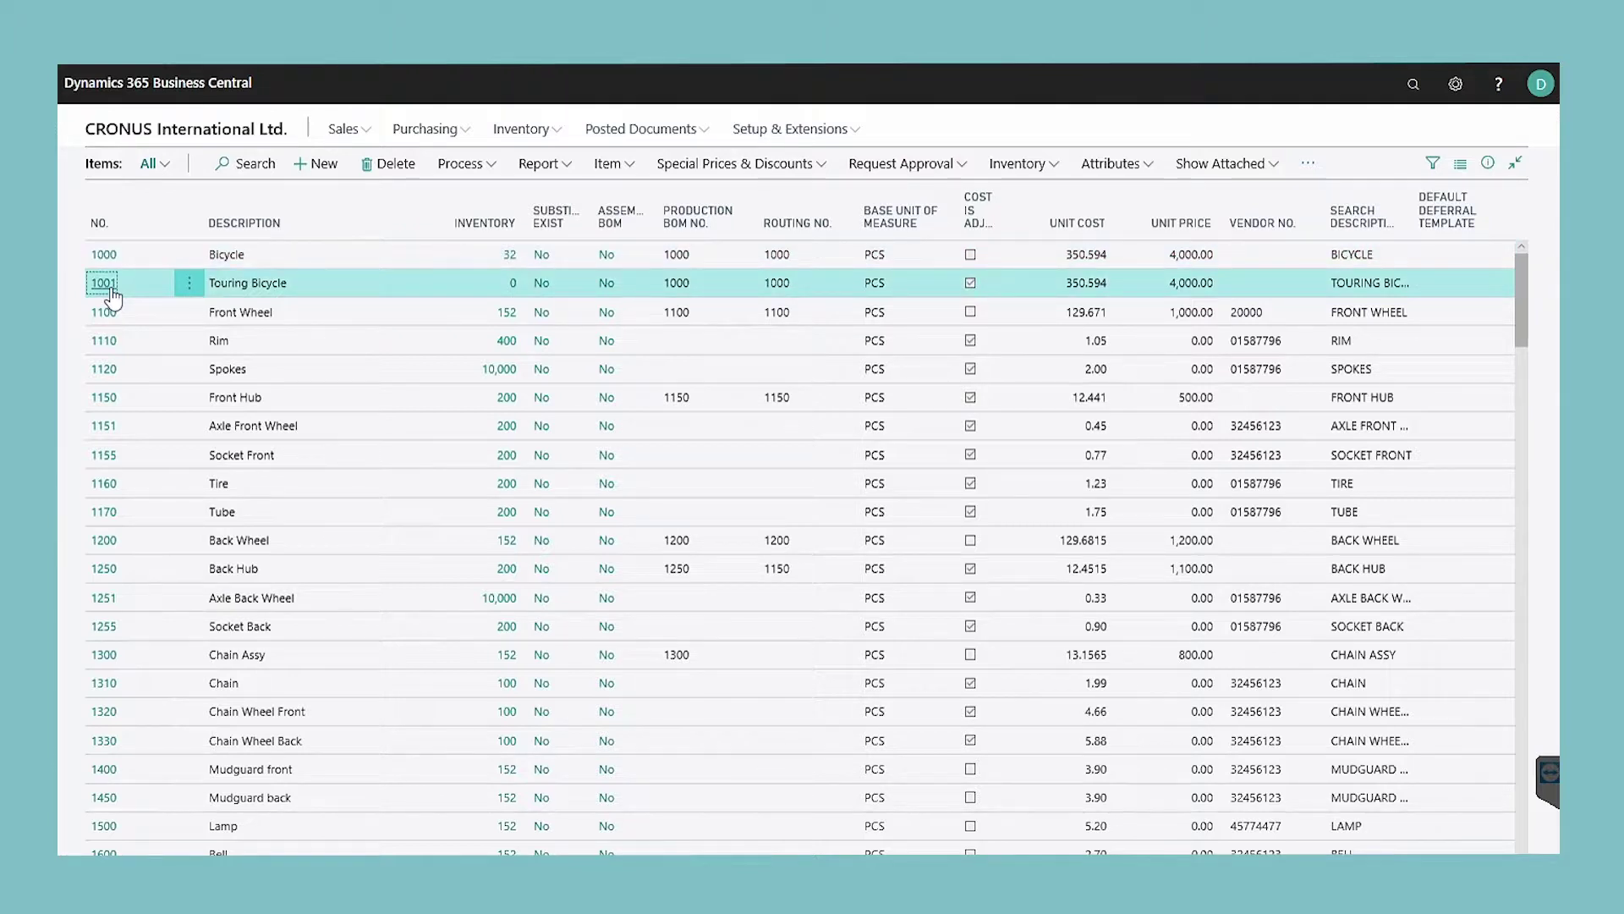
{"action": "left_click", "coordinate": [110, 287]}
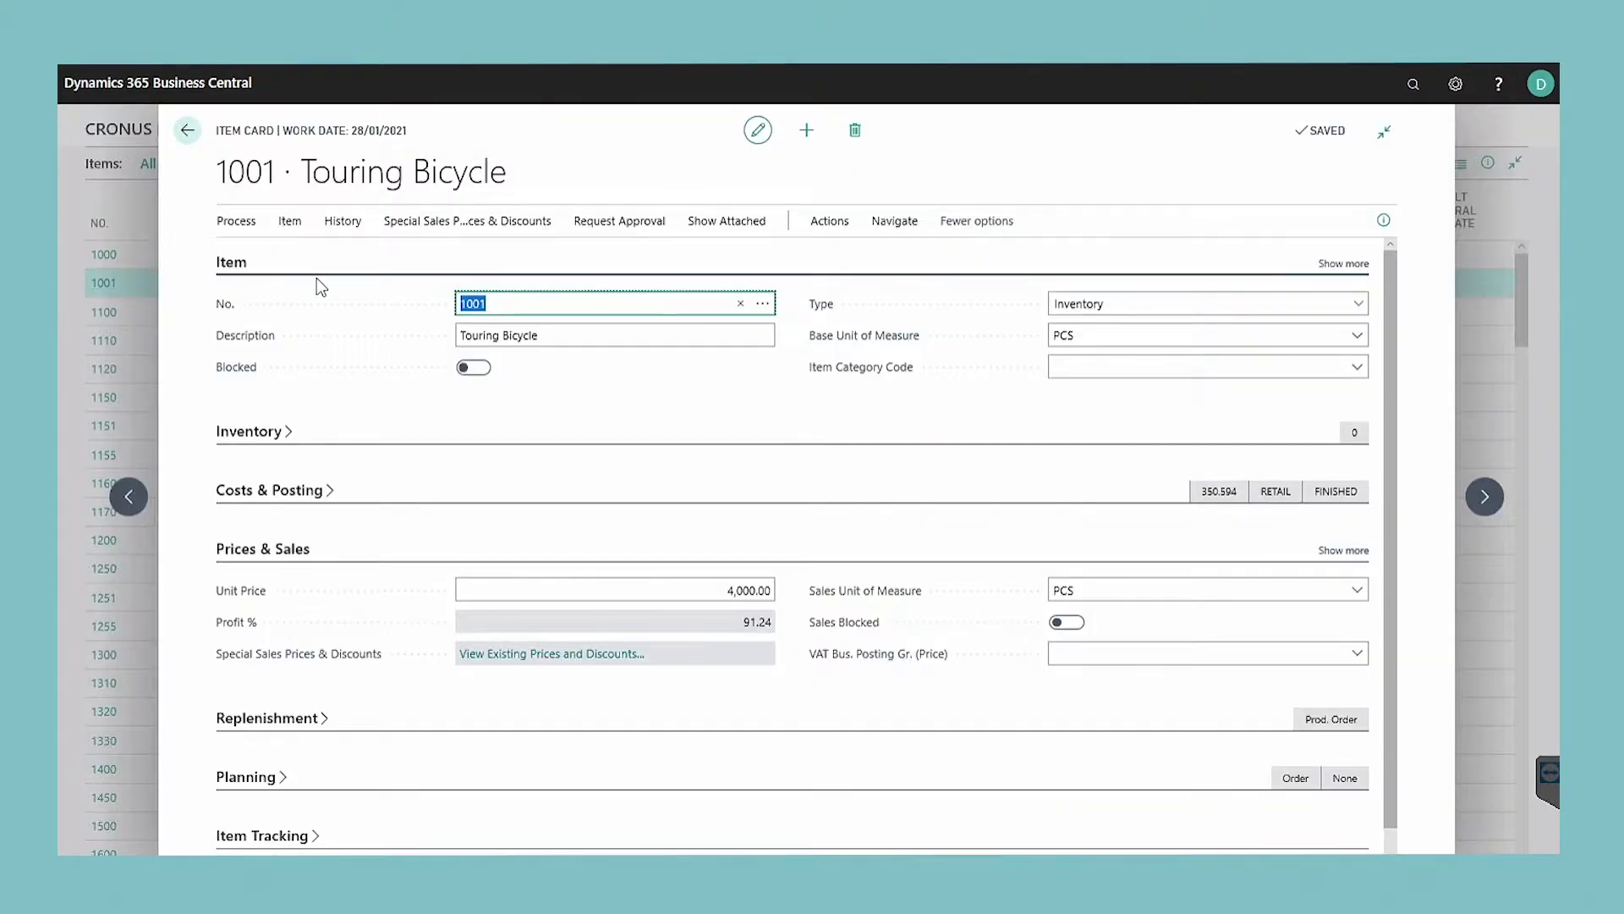
{"action": "left_click", "coordinate": [296, 225]}
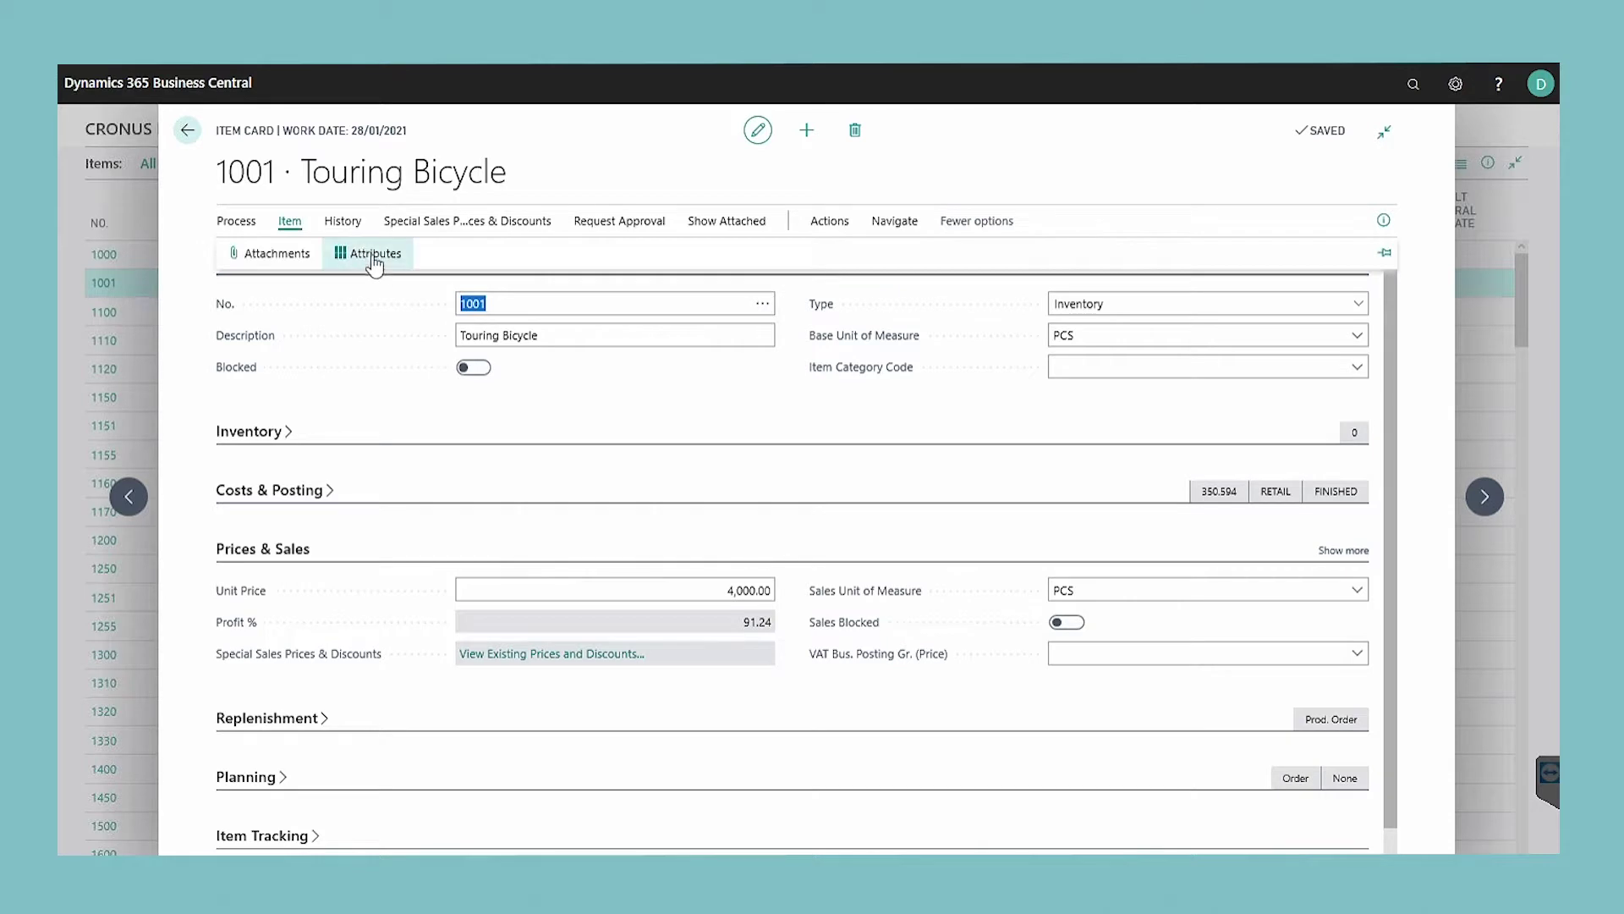
{"action": "left_click", "coordinate": [396, 262]}
{"action": "left_click", "coordinate": [471, 272]}
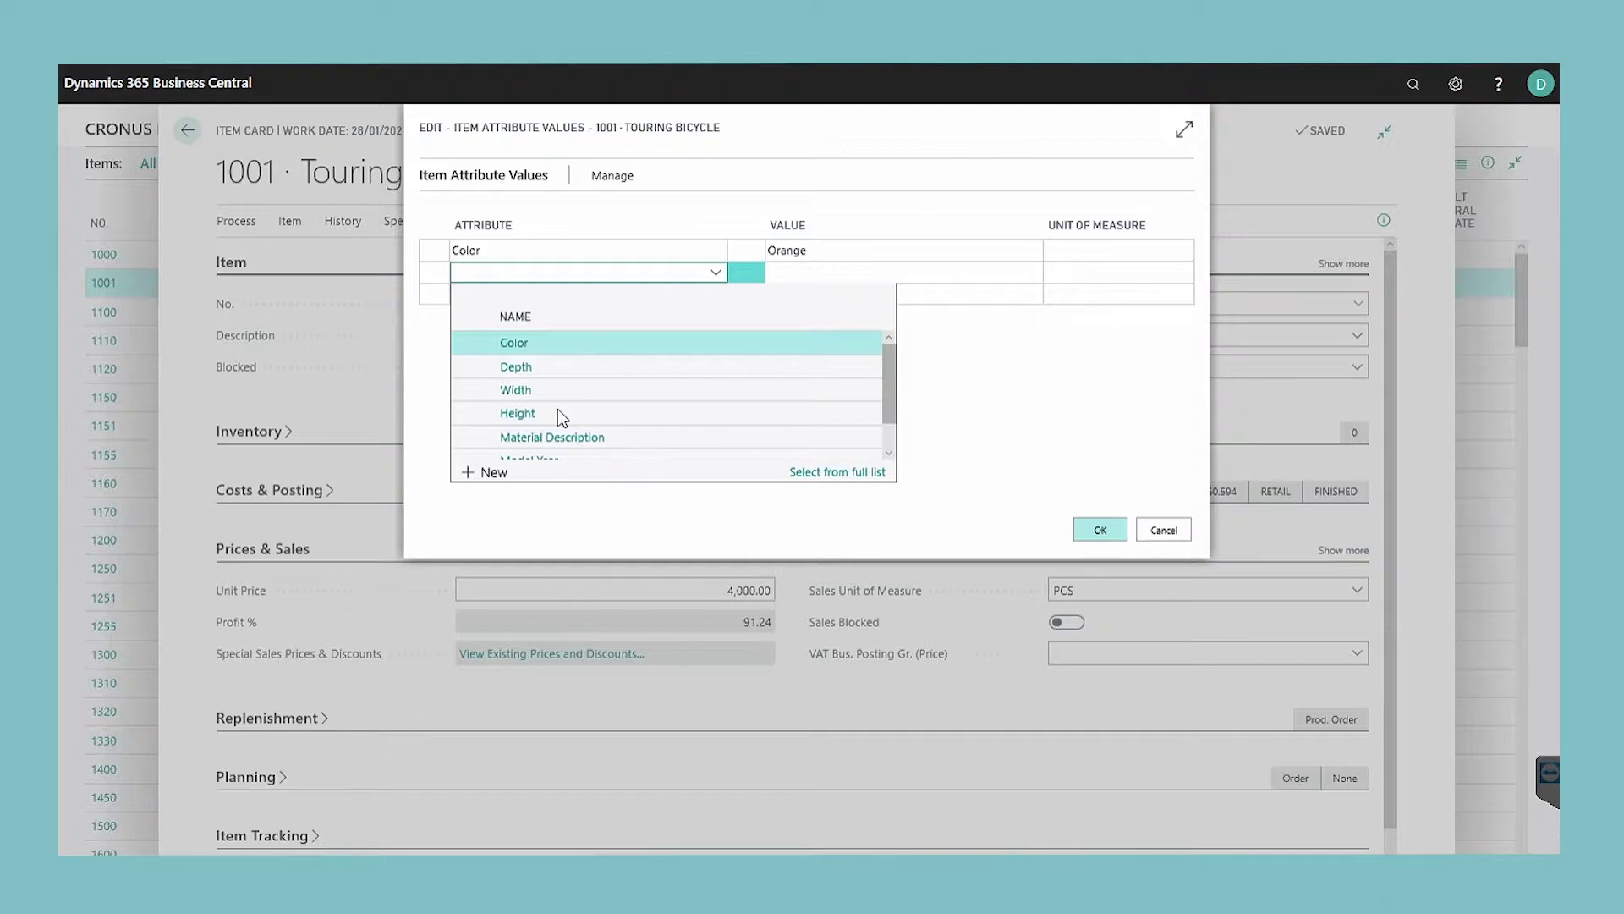
Create a Decimal attribute named Wheel and set its value to 22.5
{"action": "left_click", "coordinate": [502, 477]}
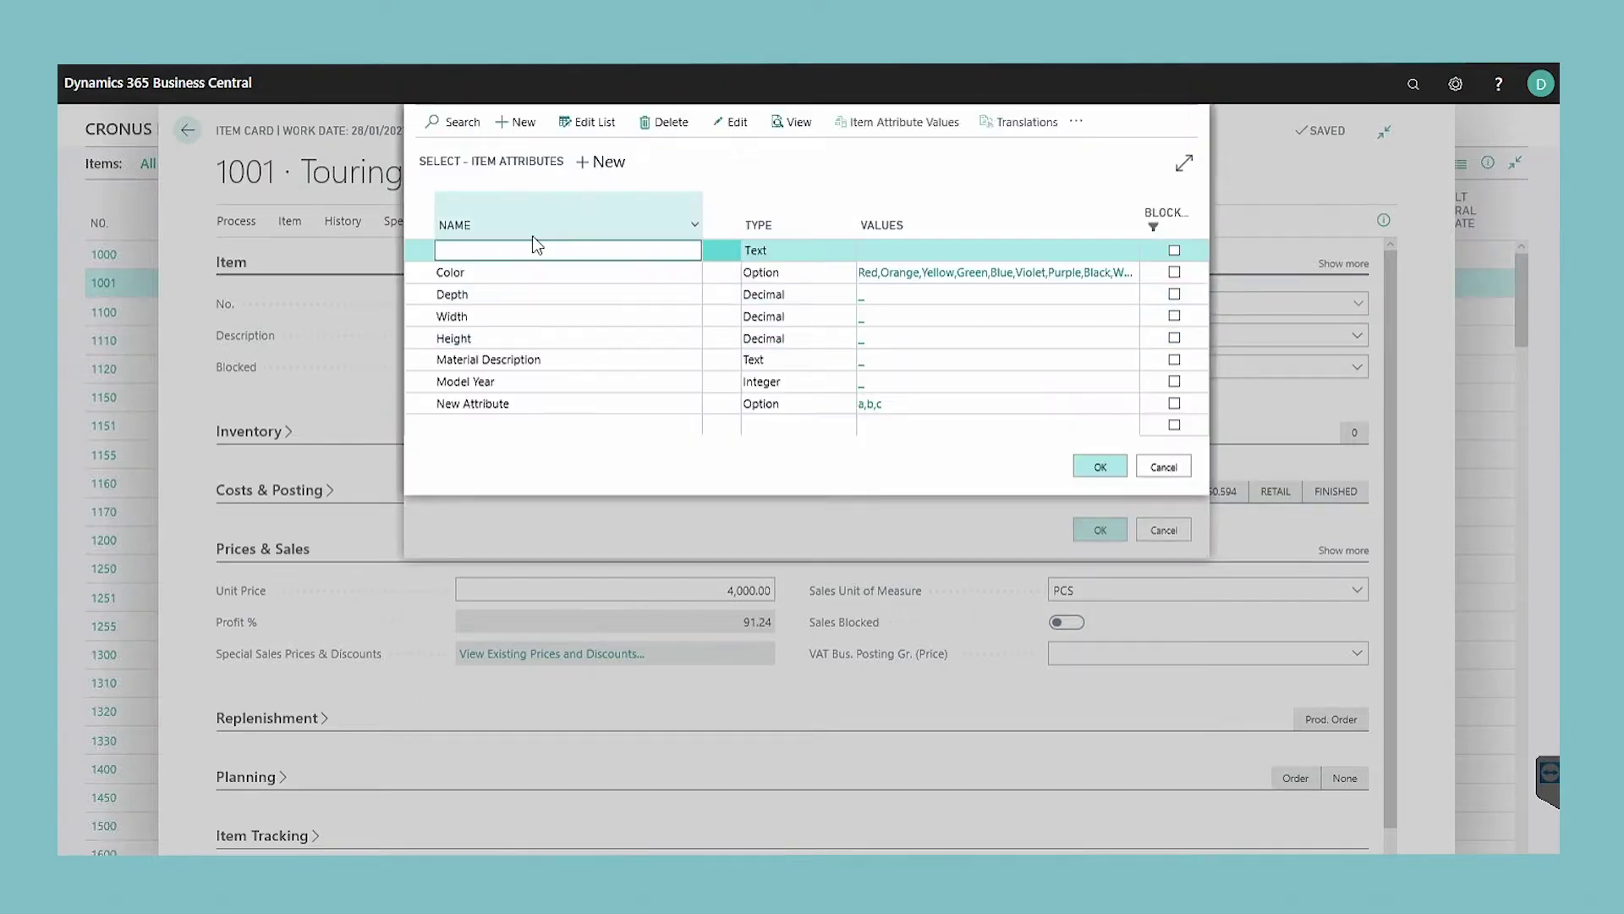
{"action": "type", "text": "Wheel"}
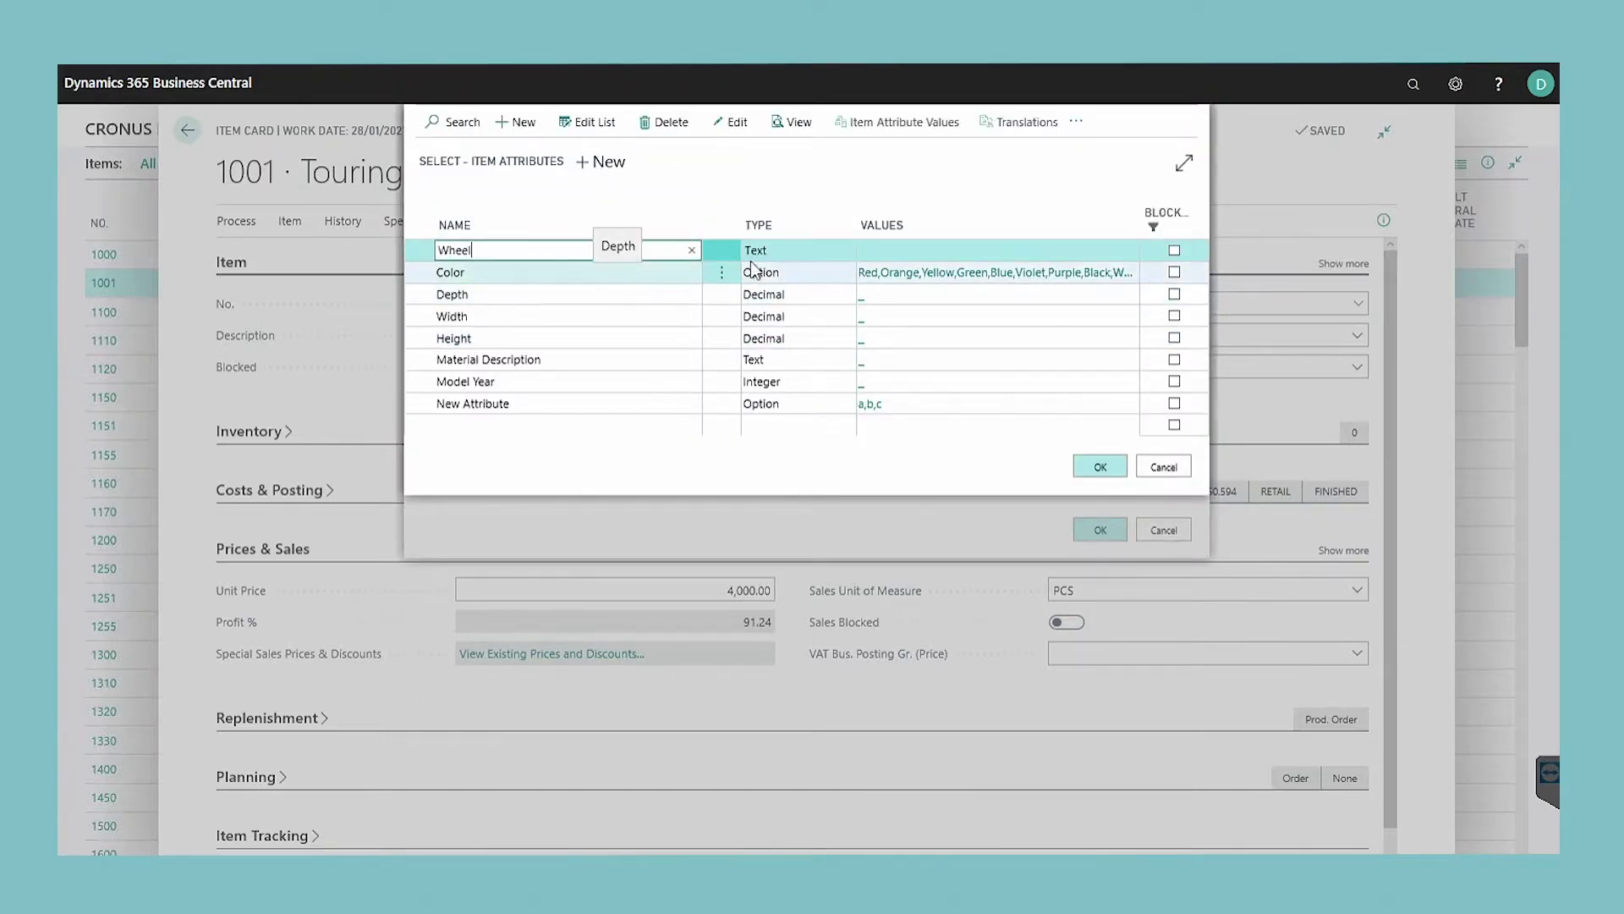
{"action": "left_click", "coordinate": [767, 251]}
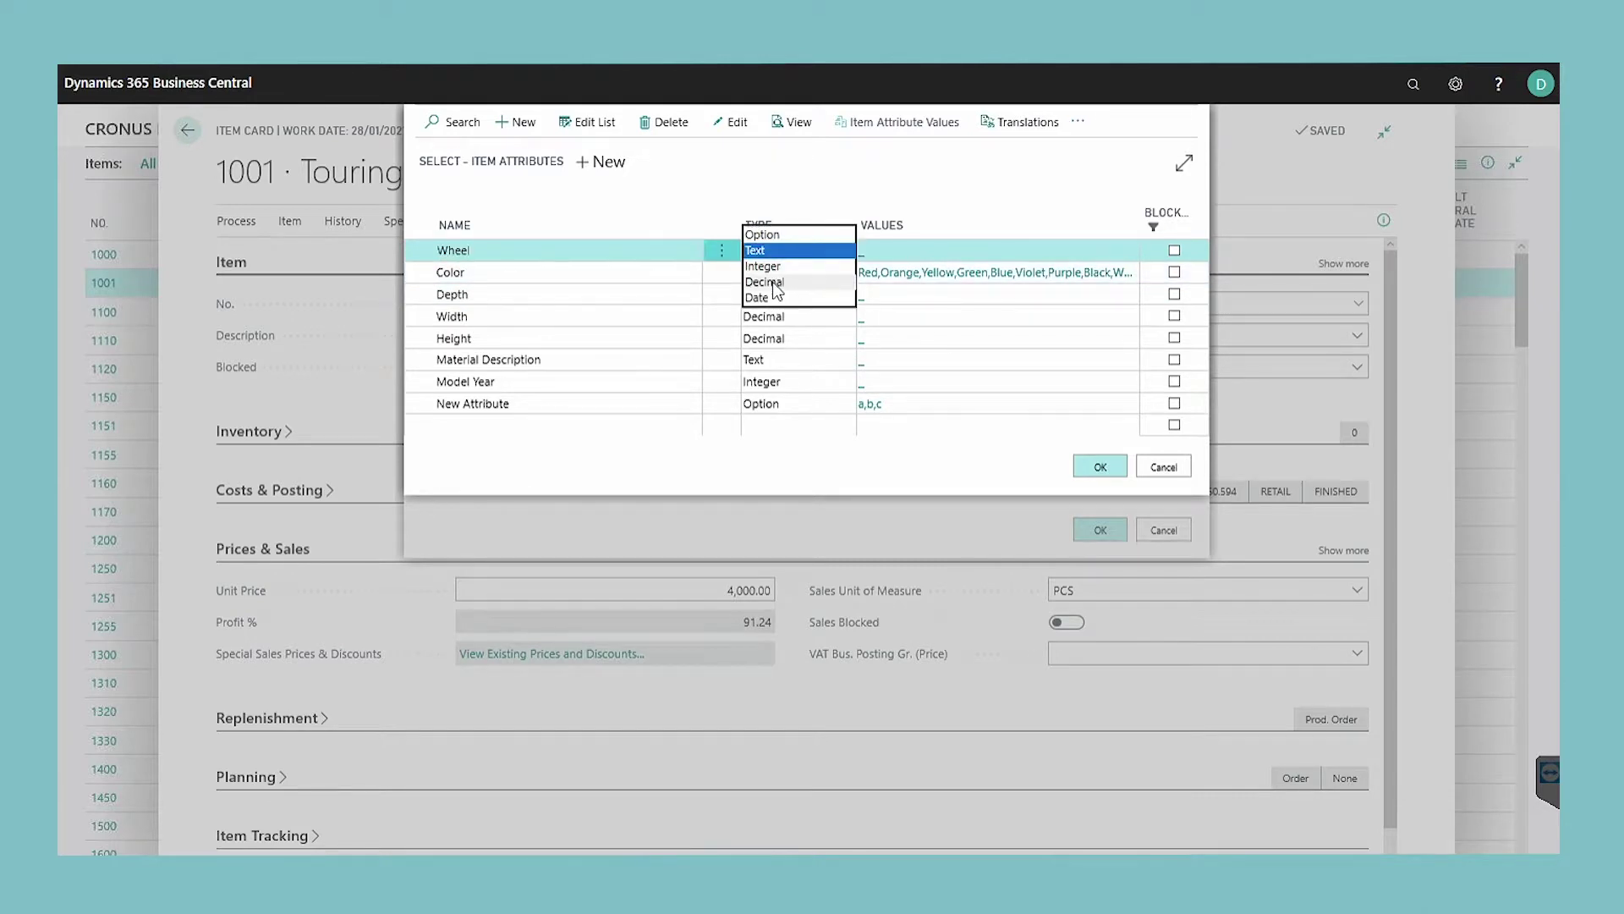
{"action": "left_click", "coordinate": [773, 282]}
{"action": "left_click", "coordinate": [1091, 465]}
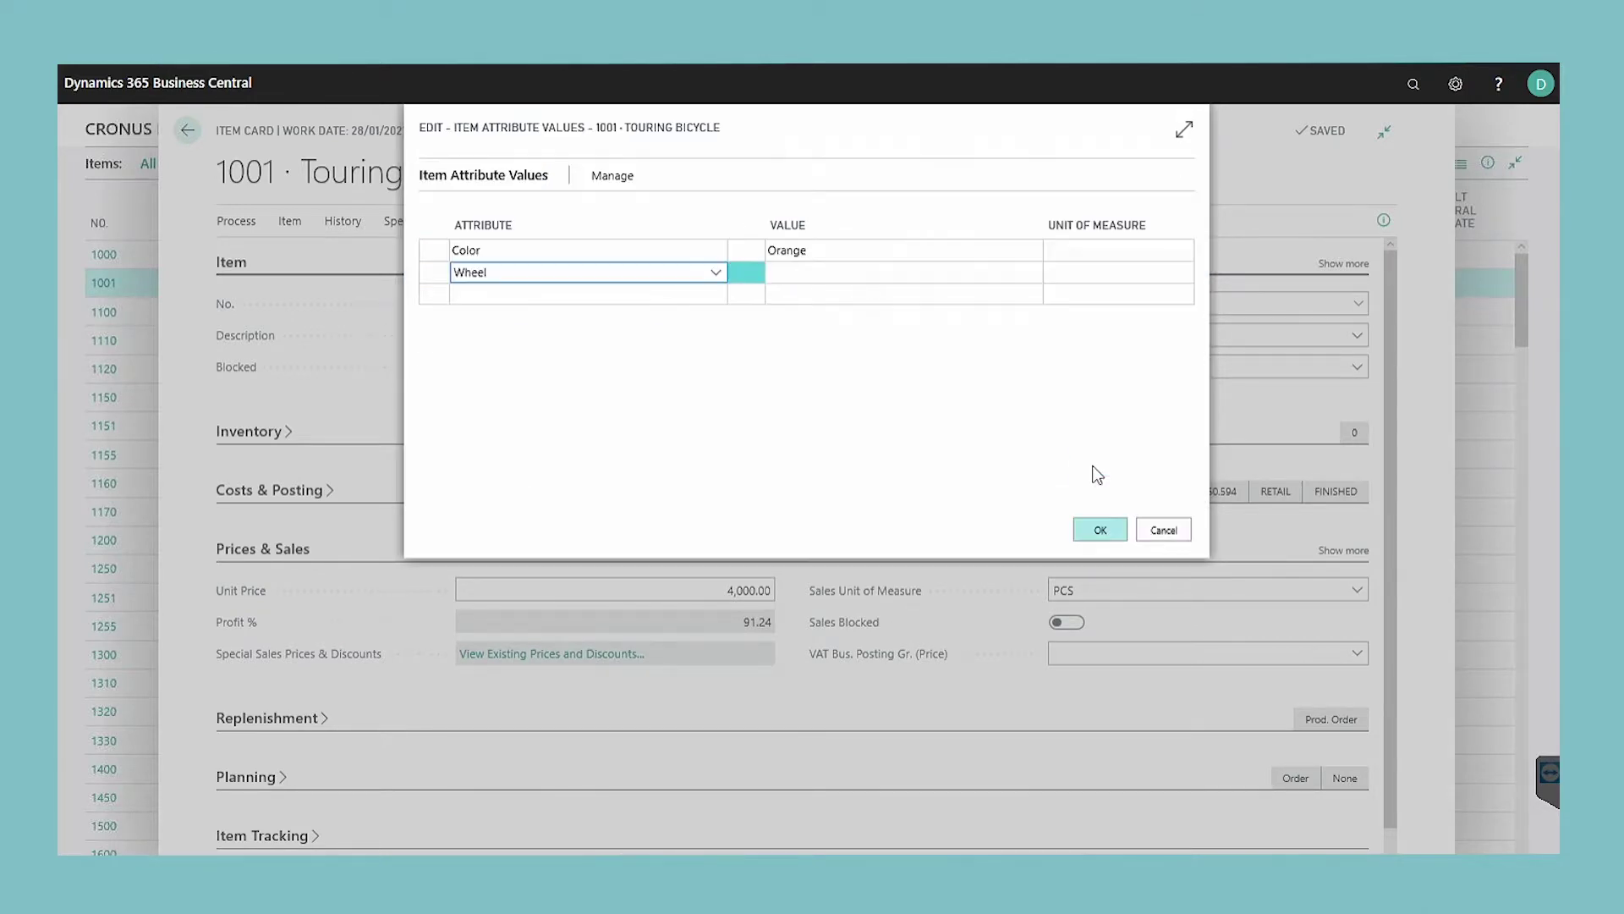
{"action": "left_click", "coordinate": [856, 271]}
{"action": "type", "text": "22.5"}
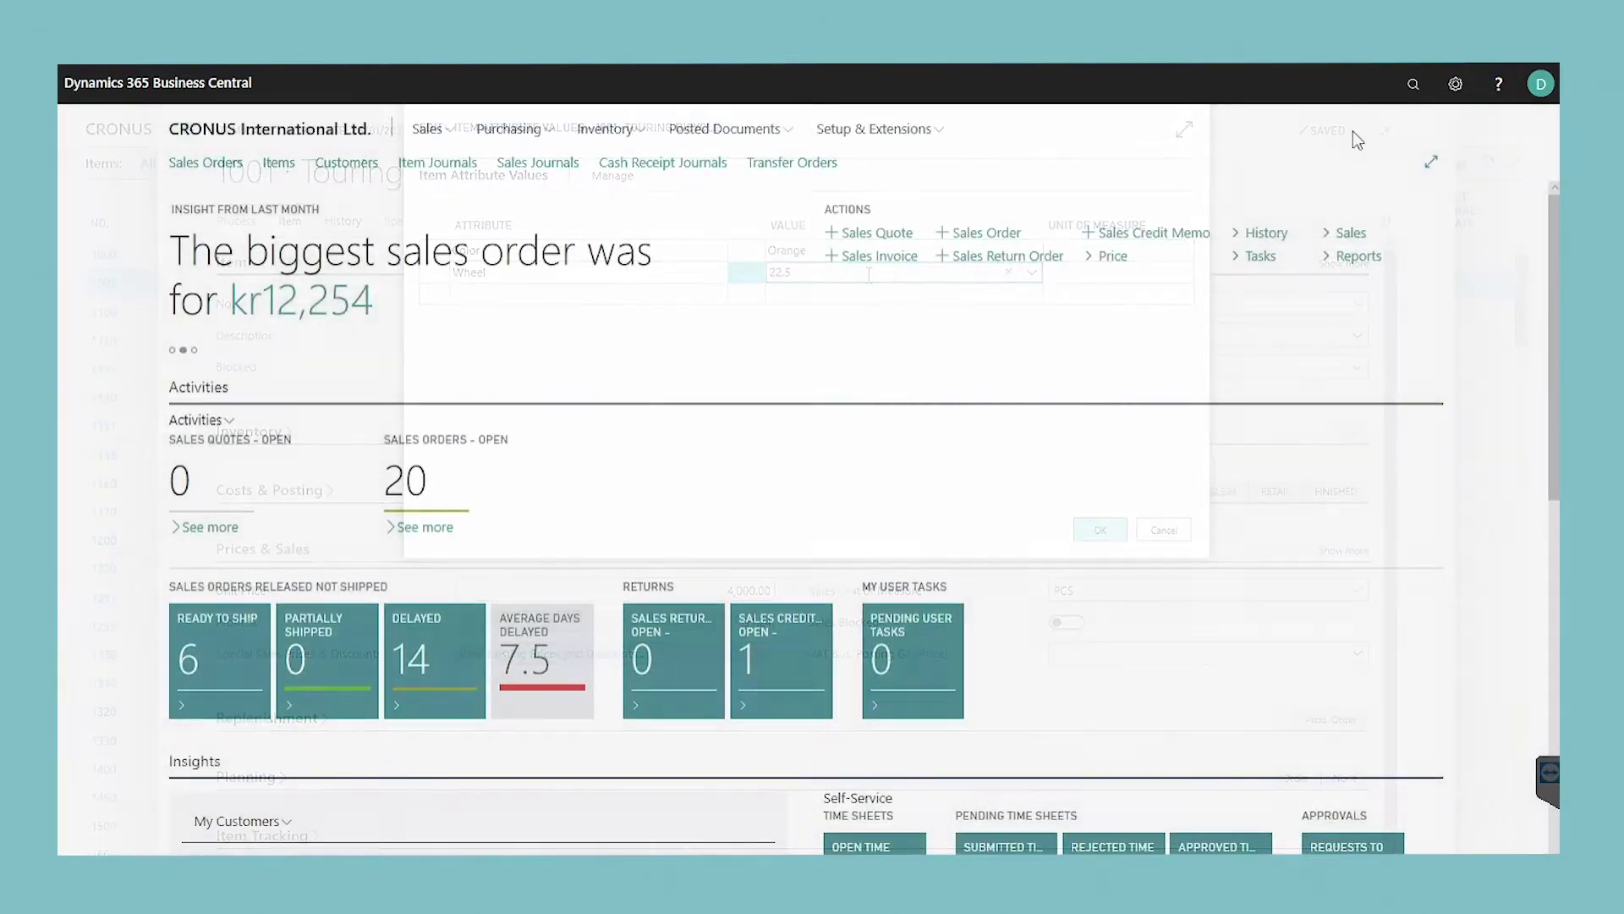
Open the BIKES category card from the Item Categories list for editing
{"action": "left_click", "coordinate": [1411, 102]}
{"action": "type", "text": "item categories"}
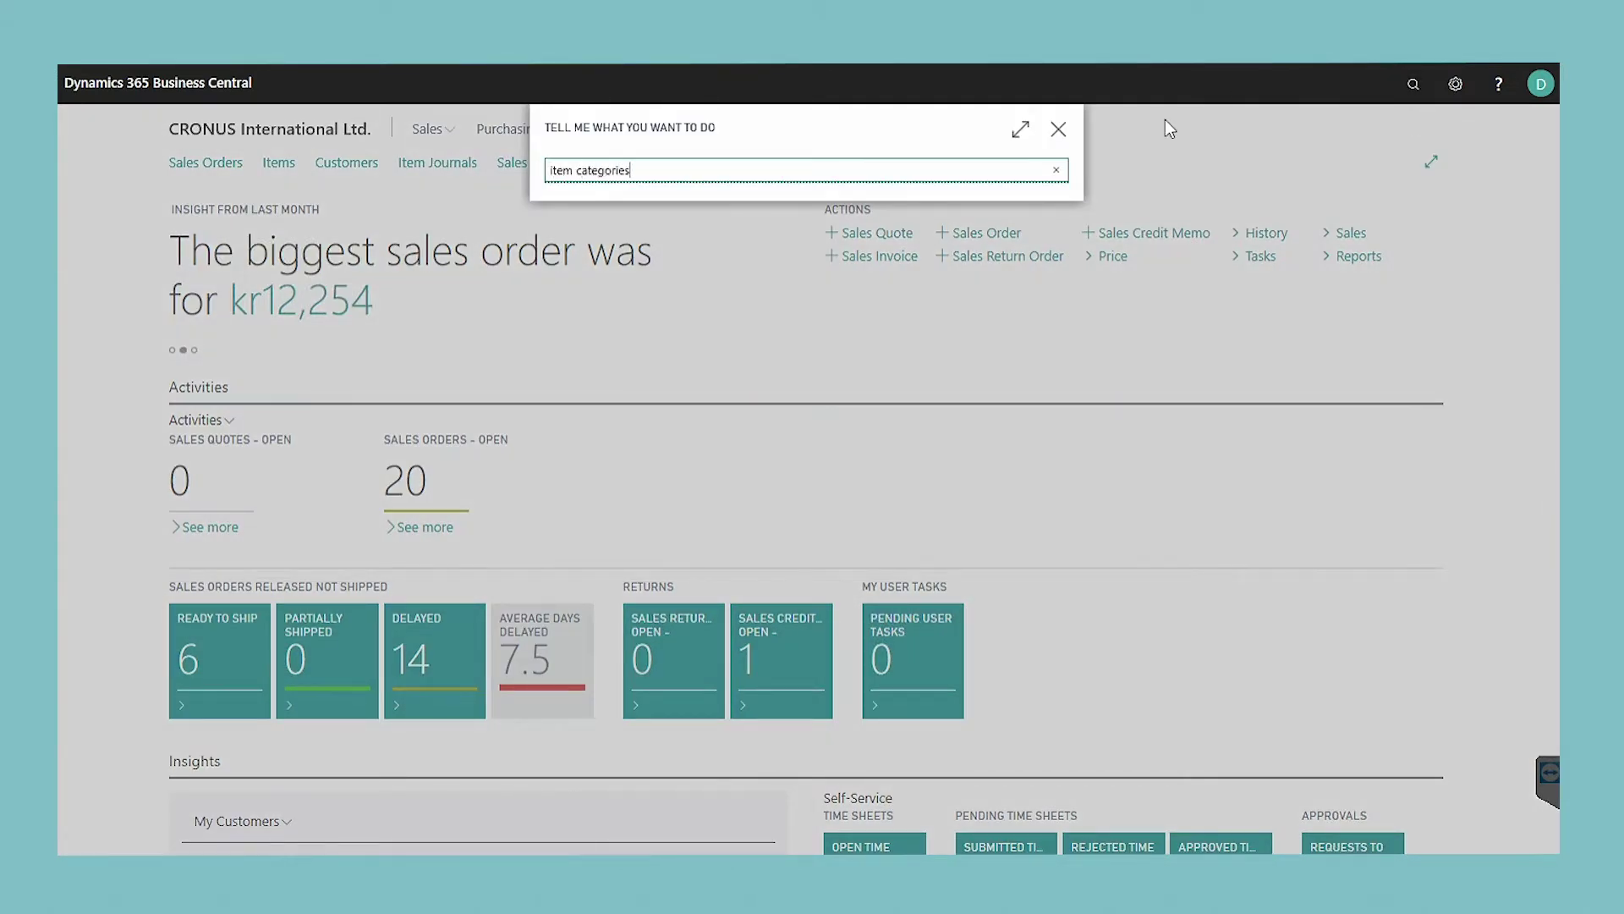
{"action": "left_click", "coordinate": [666, 254]}
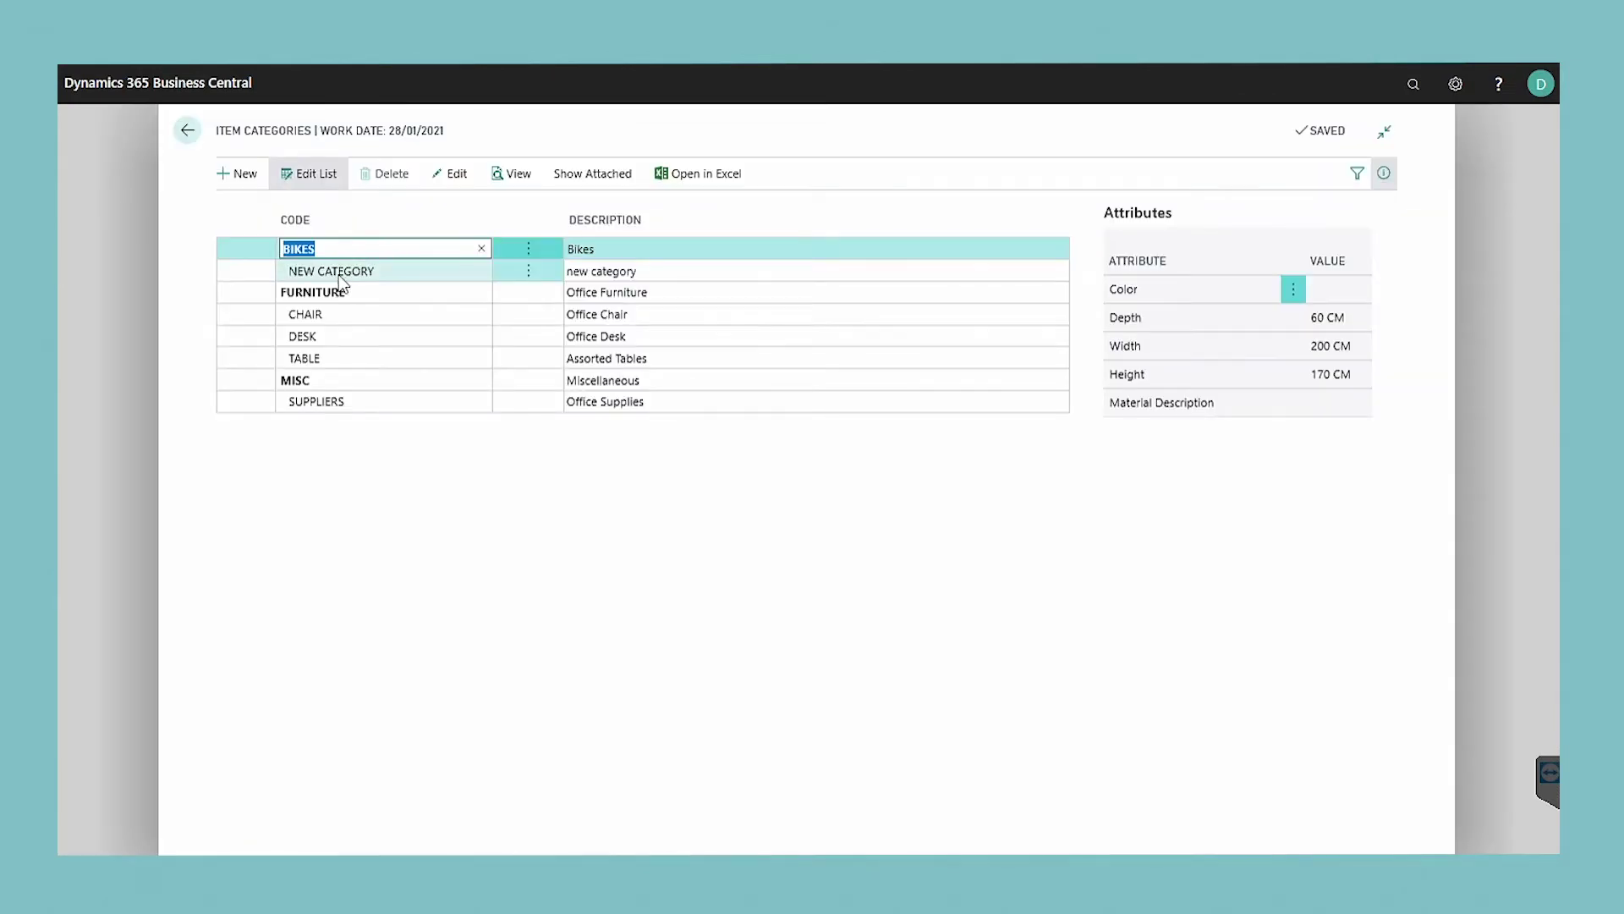
{"action": "left_click", "coordinate": [454, 180]}
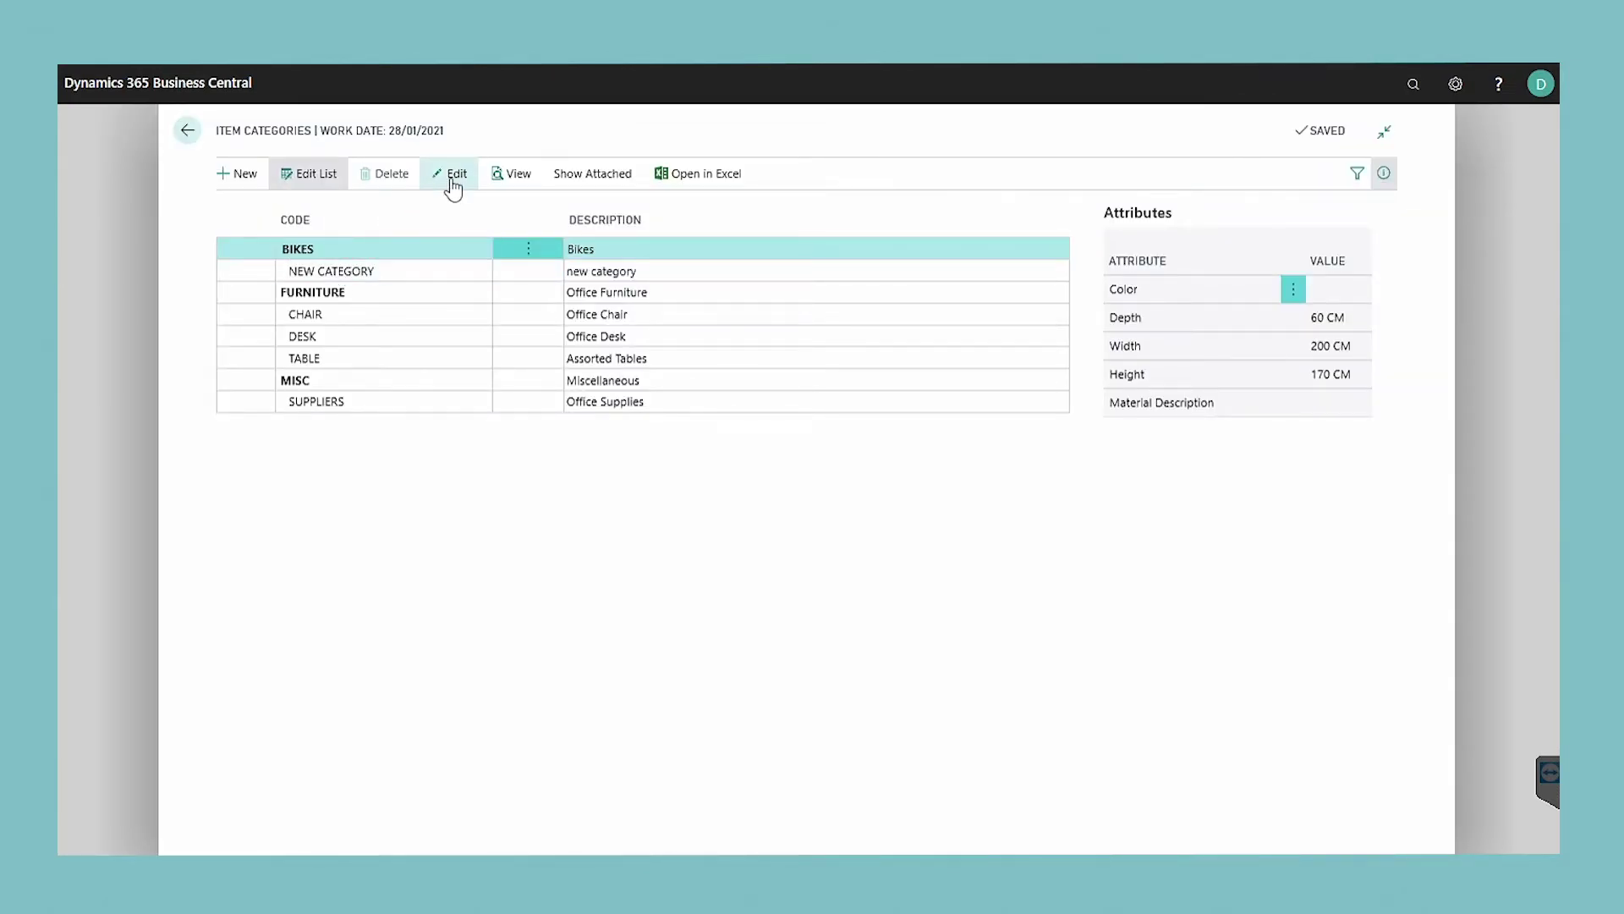
{"action": "left_click", "coordinate": [467, 181]}
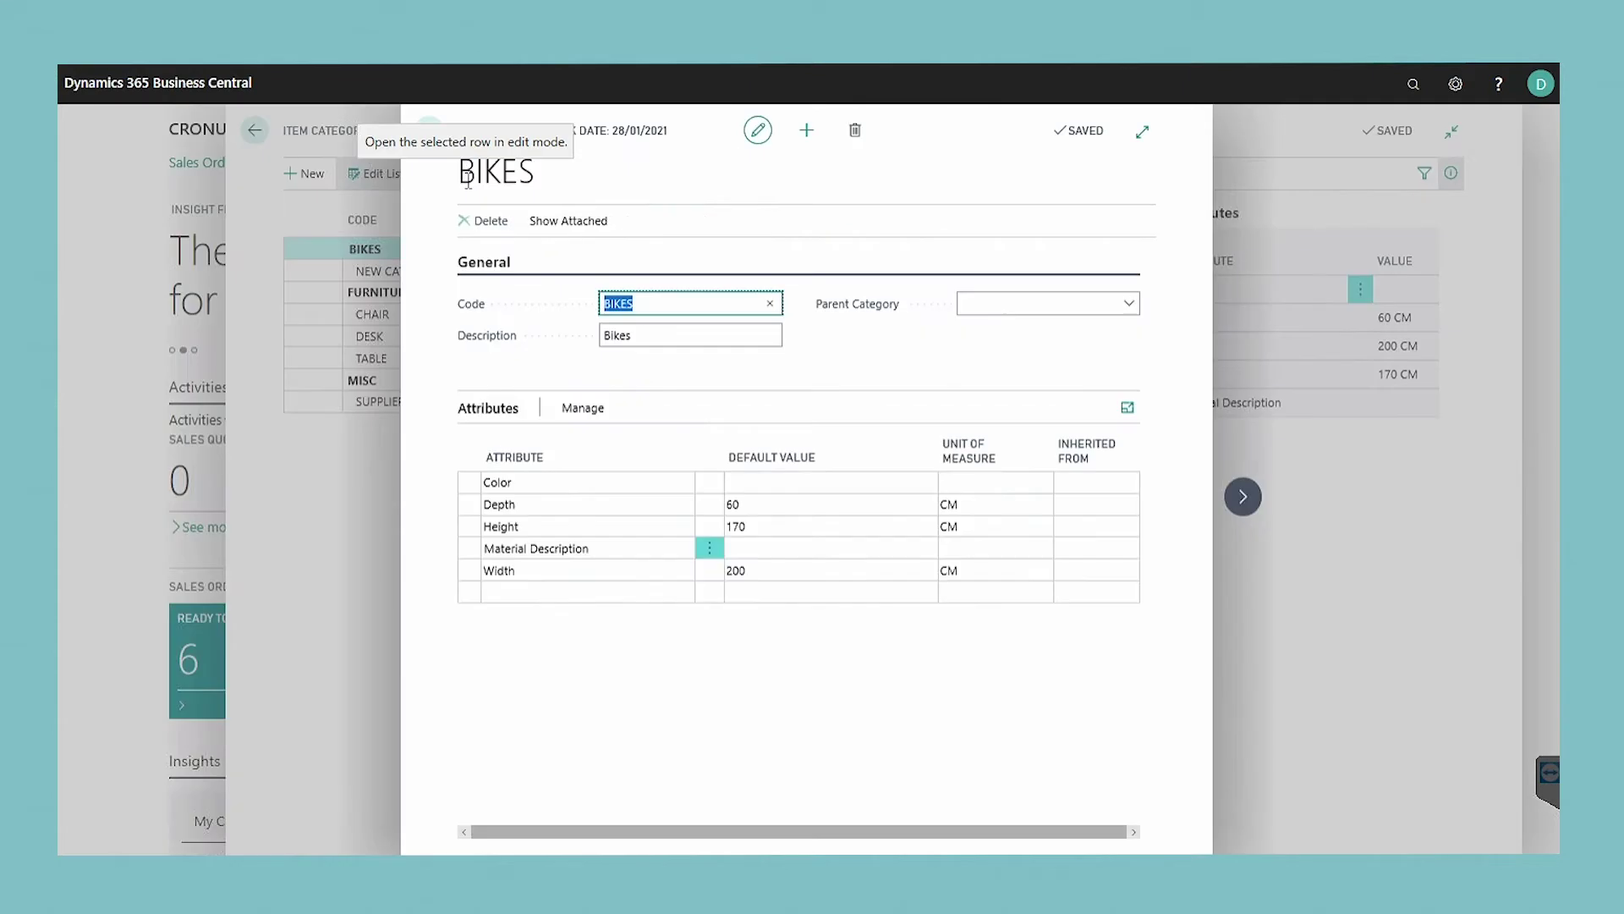
Add a Model Year attribute line with default value 2019
{"action": "left_click", "coordinate": [583, 409]}
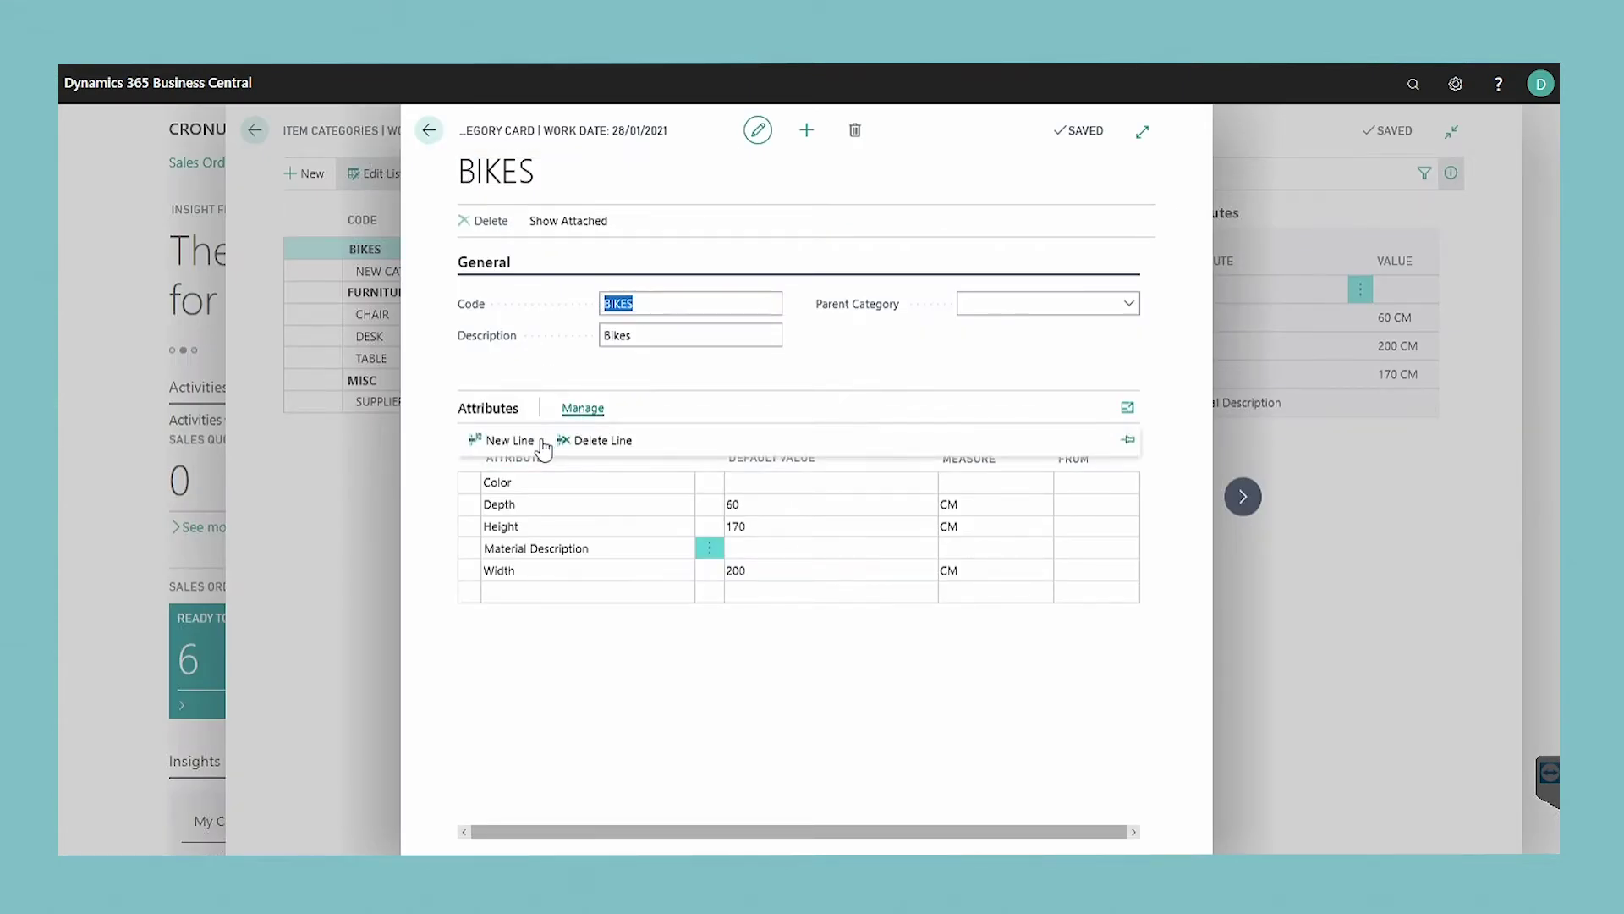
{"action": "left_click", "coordinate": [536, 443]}
{"action": "left_click", "coordinate": [504, 549]}
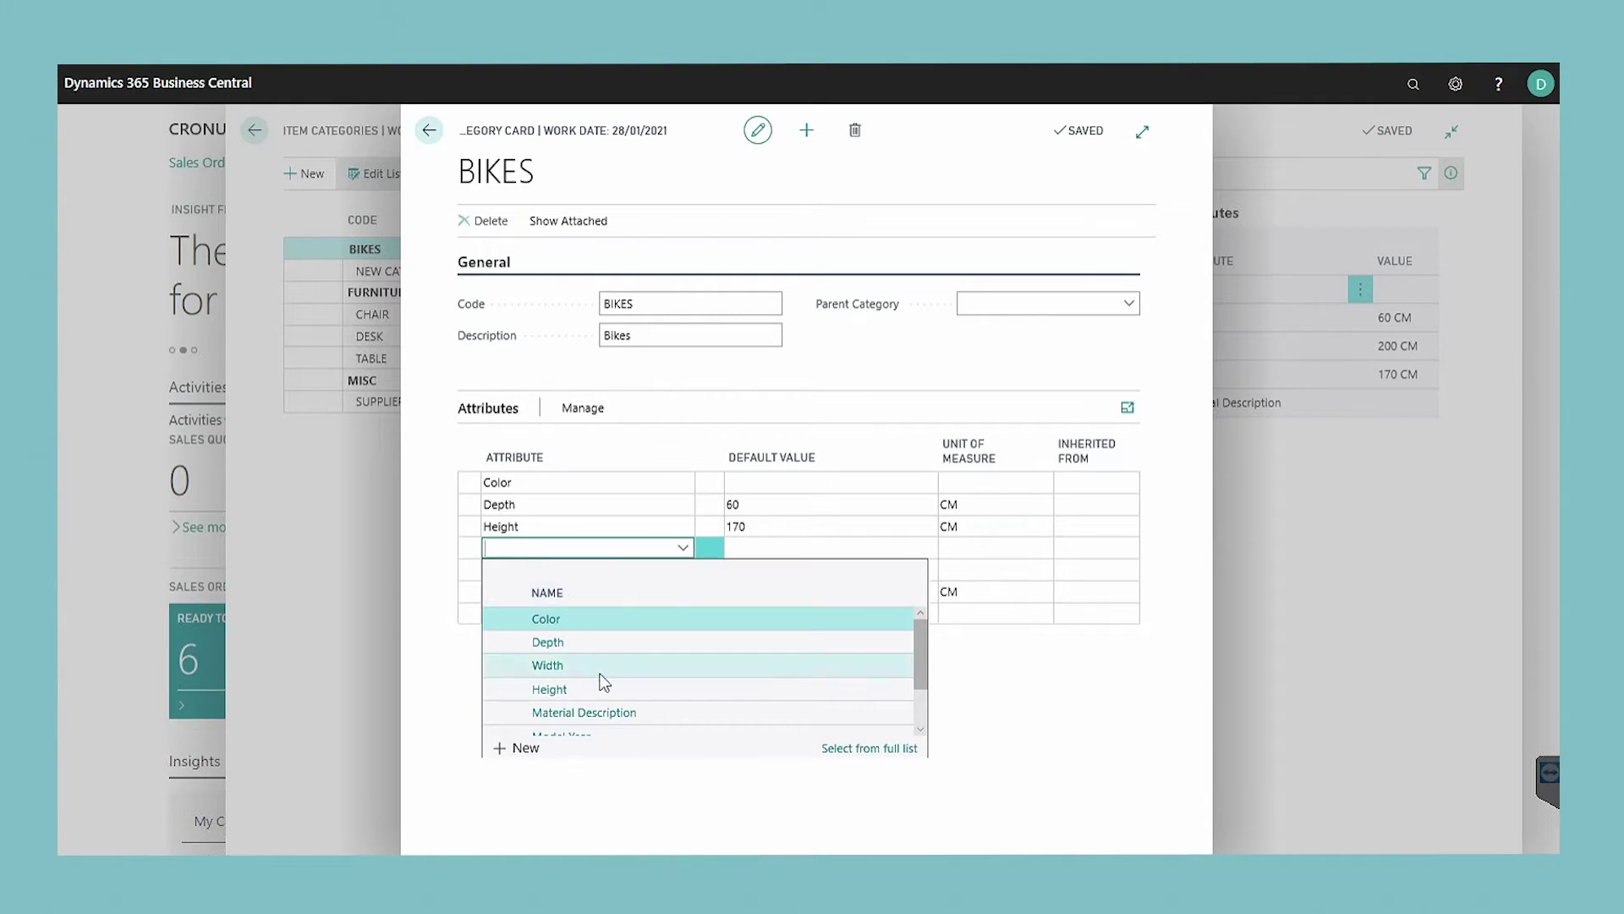
{"action": "scroll", "coordinate": [600, 685], "scroll_direction": "down", "scroll_amount": 1}
{"action": "left_click", "coordinate": [575, 716]}
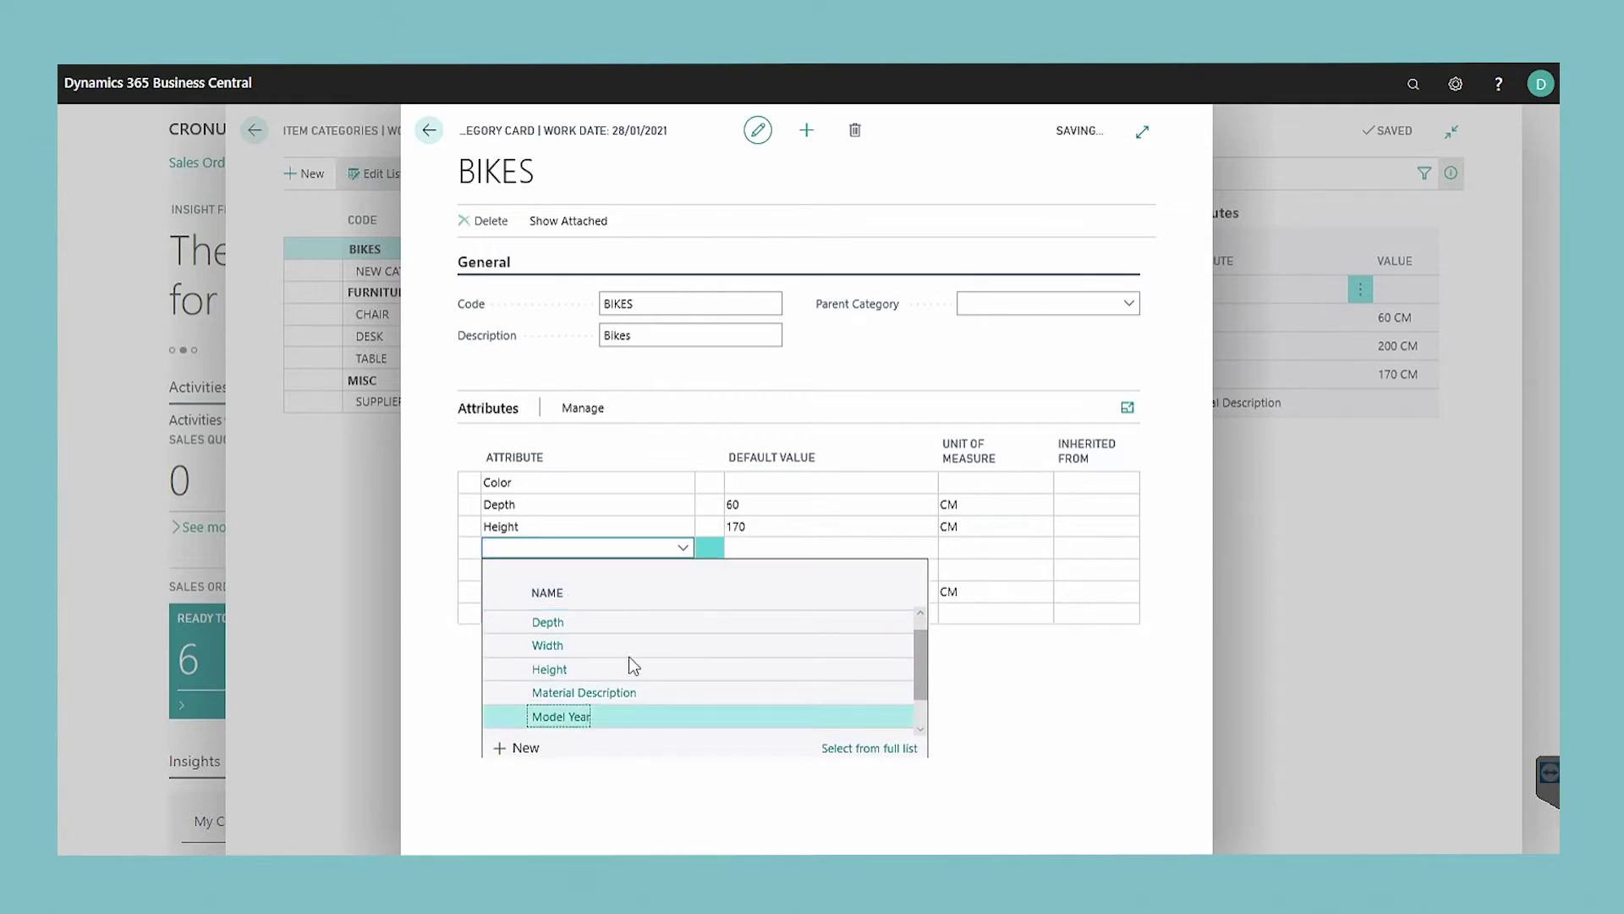
{"action": "left_click", "coordinate": [765, 544]}
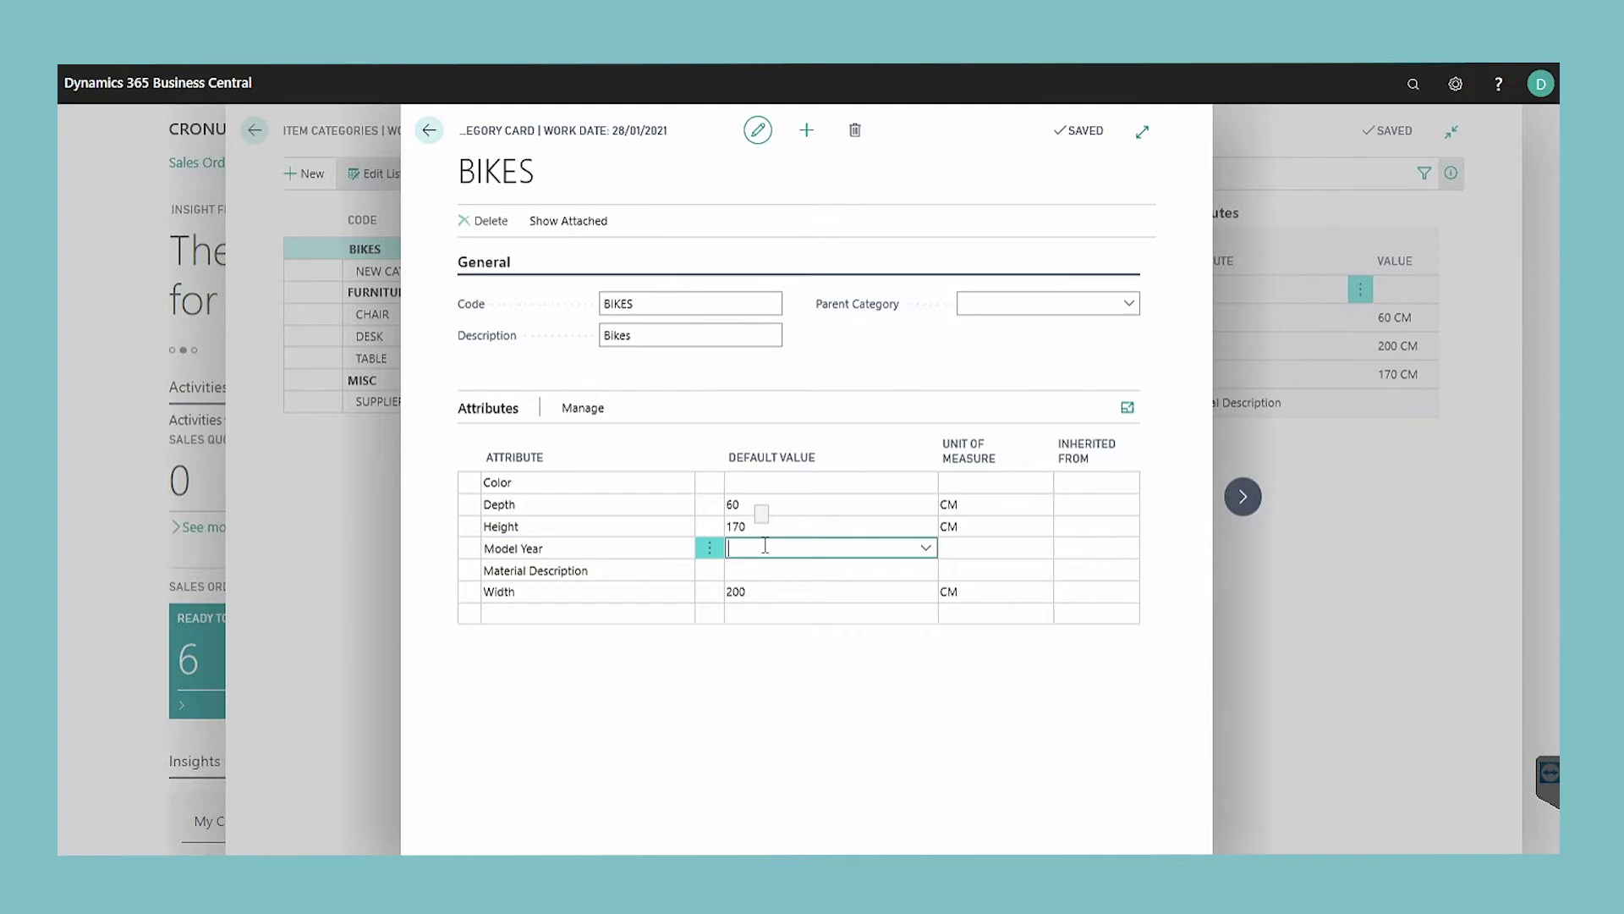
{"action": "type", "text": "2019"}
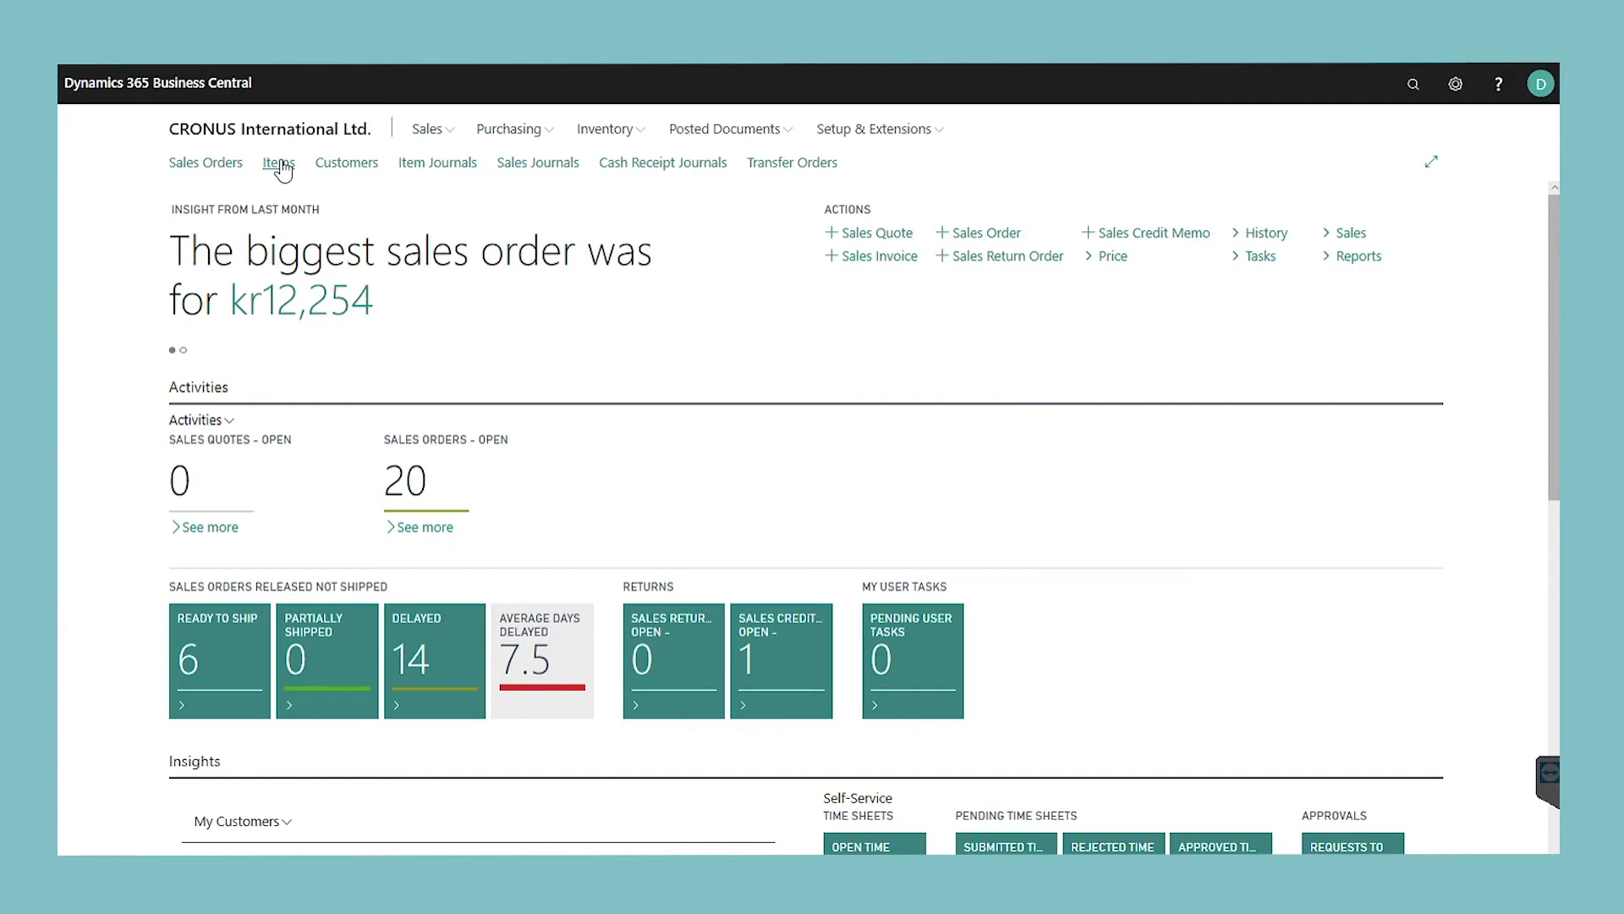
Filter the Items list by attribute Color = Red
{"action": "left_click", "coordinate": [279, 163]}
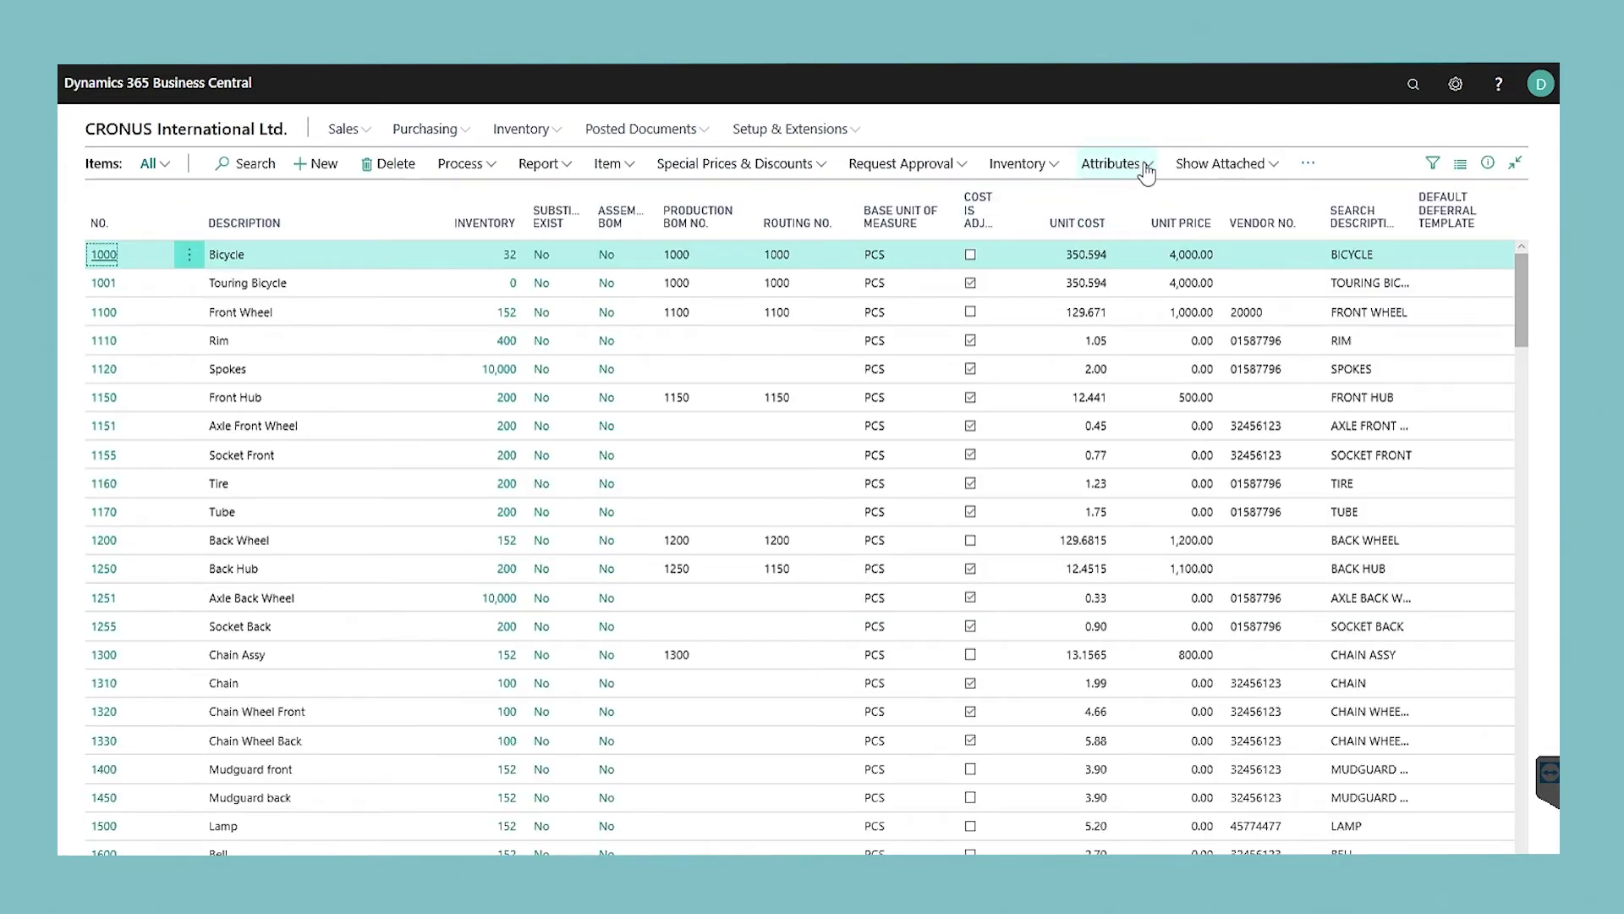
{"action": "left_click", "coordinate": [1147, 169]}
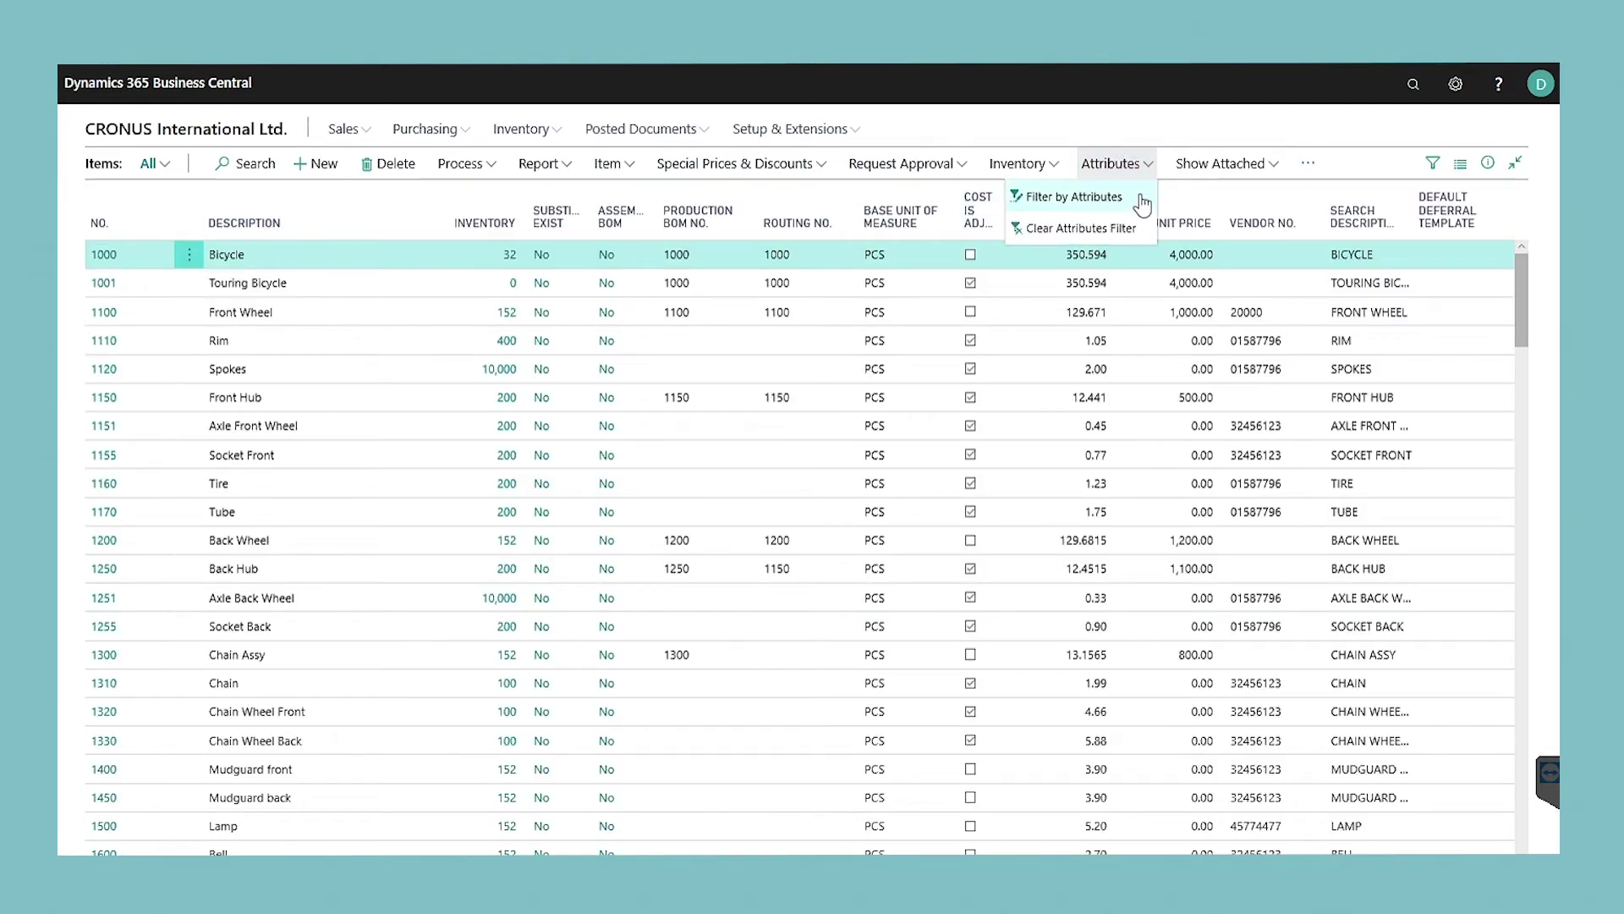
{"action": "left_click", "coordinate": [1140, 195]}
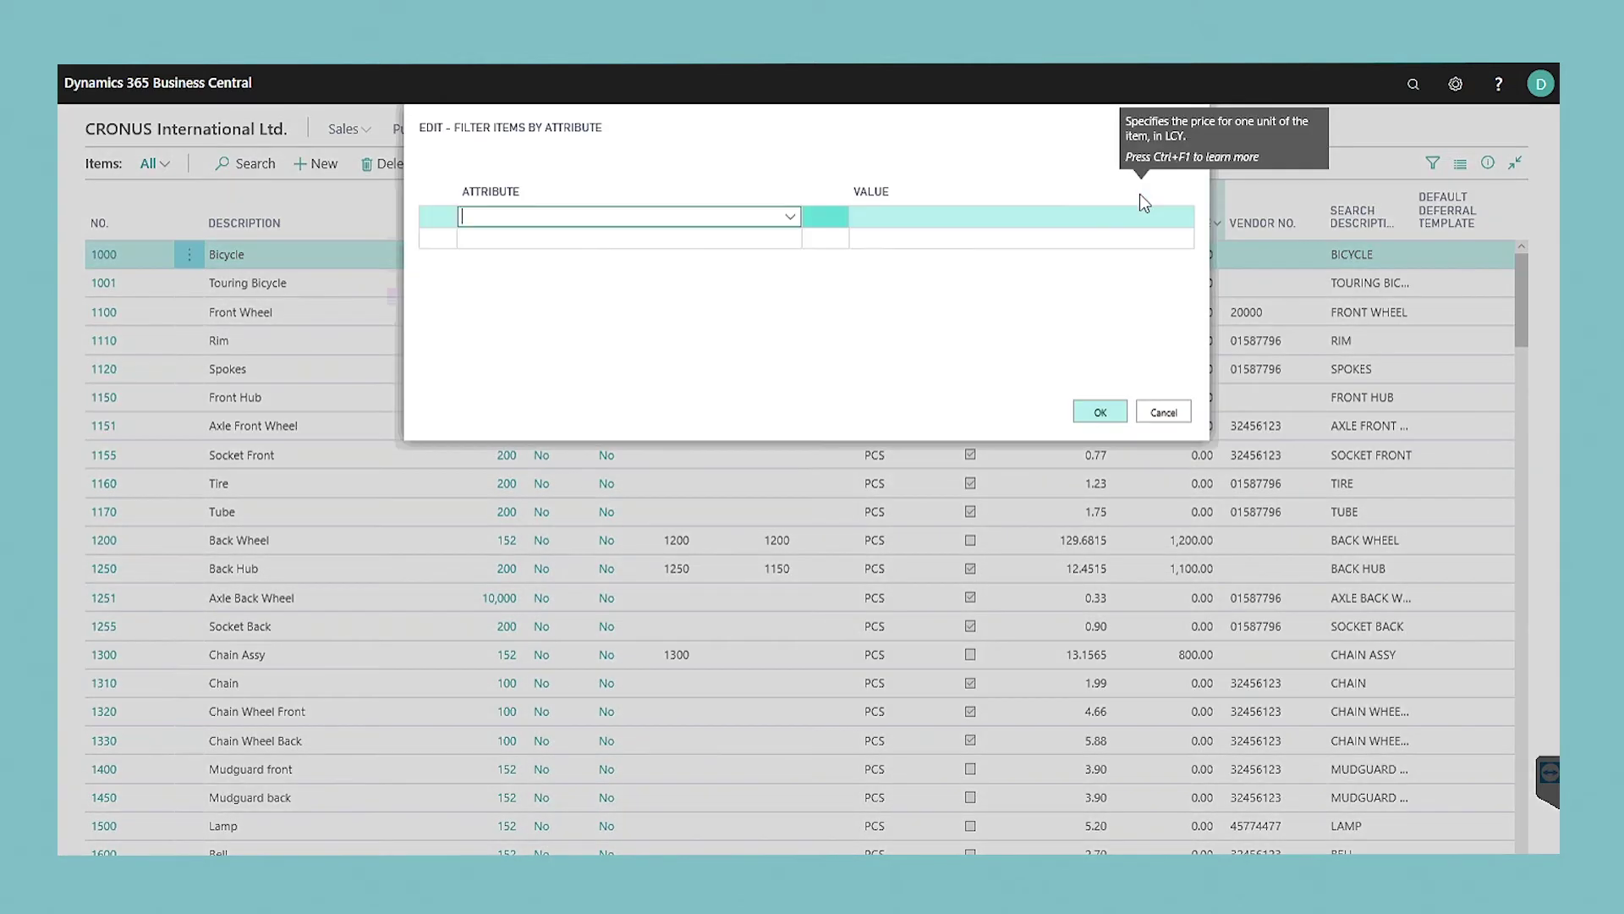
{"action": "left_click", "coordinate": [788, 217]}
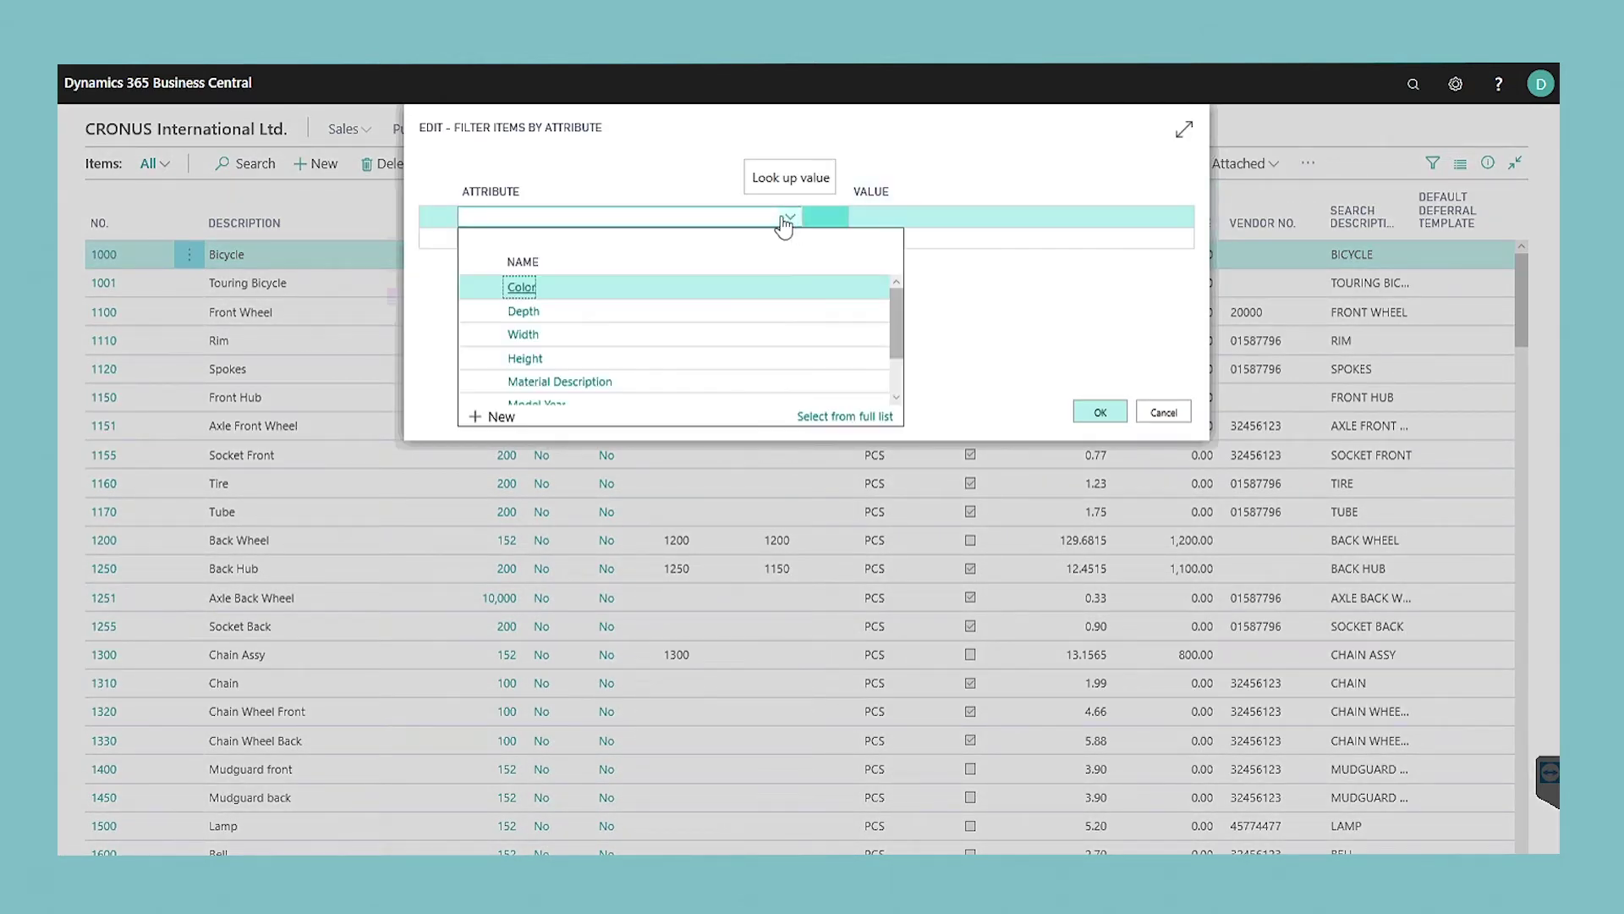
{"action": "left_click", "coordinate": [542, 294]}
{"action": "left_click", "coordinate": [906, 219]}
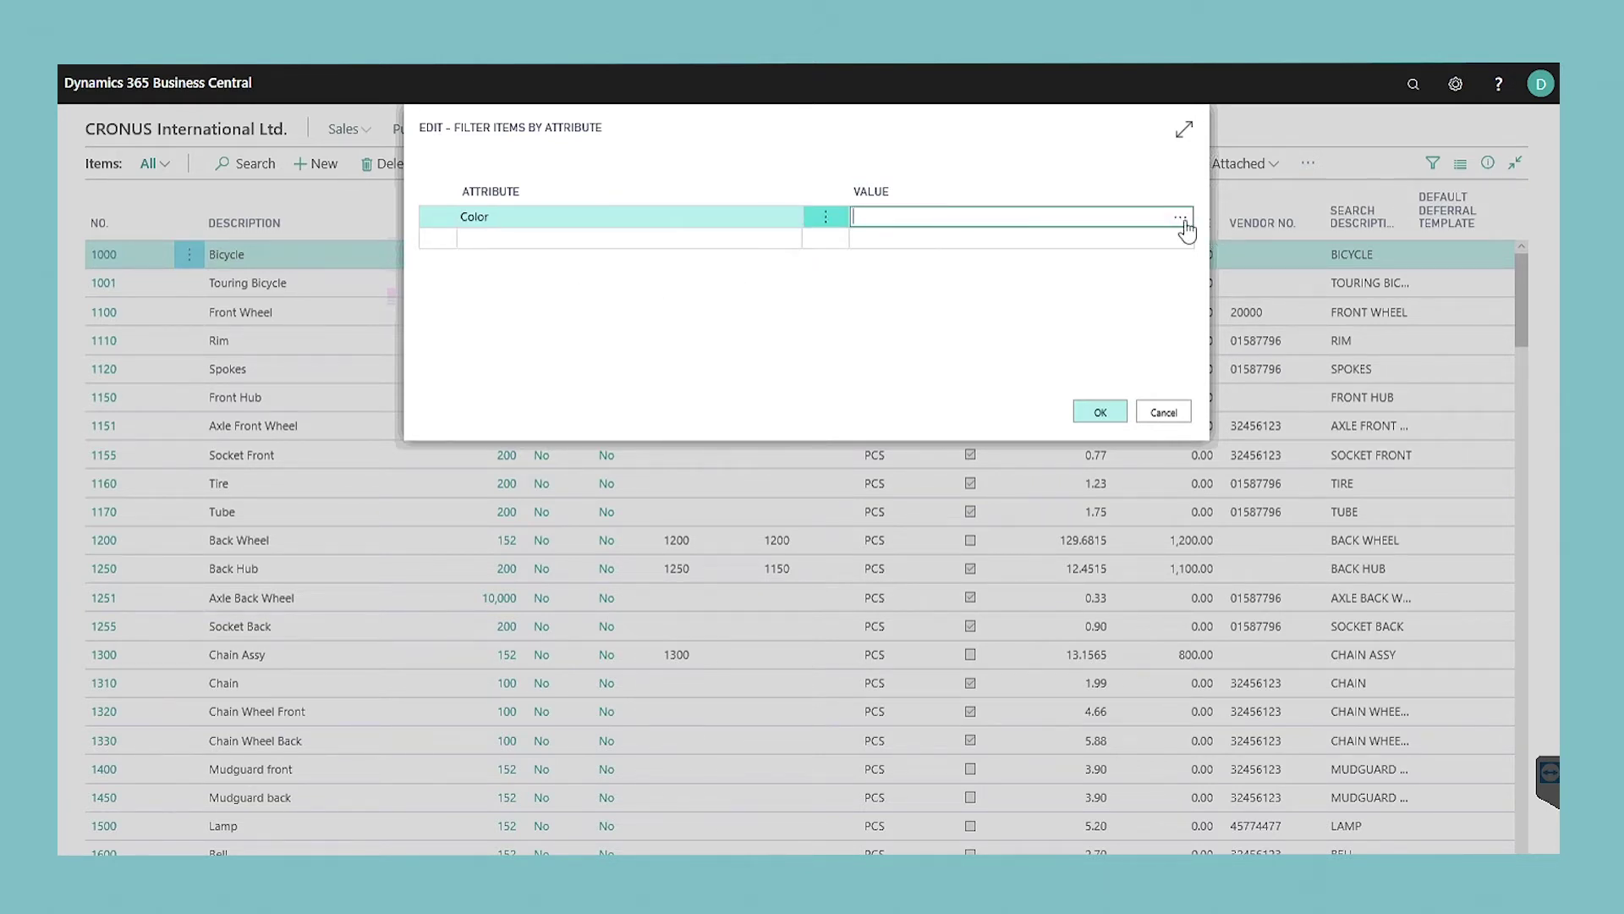
{"action": "left_click", "coordinate": [1181, 219]}
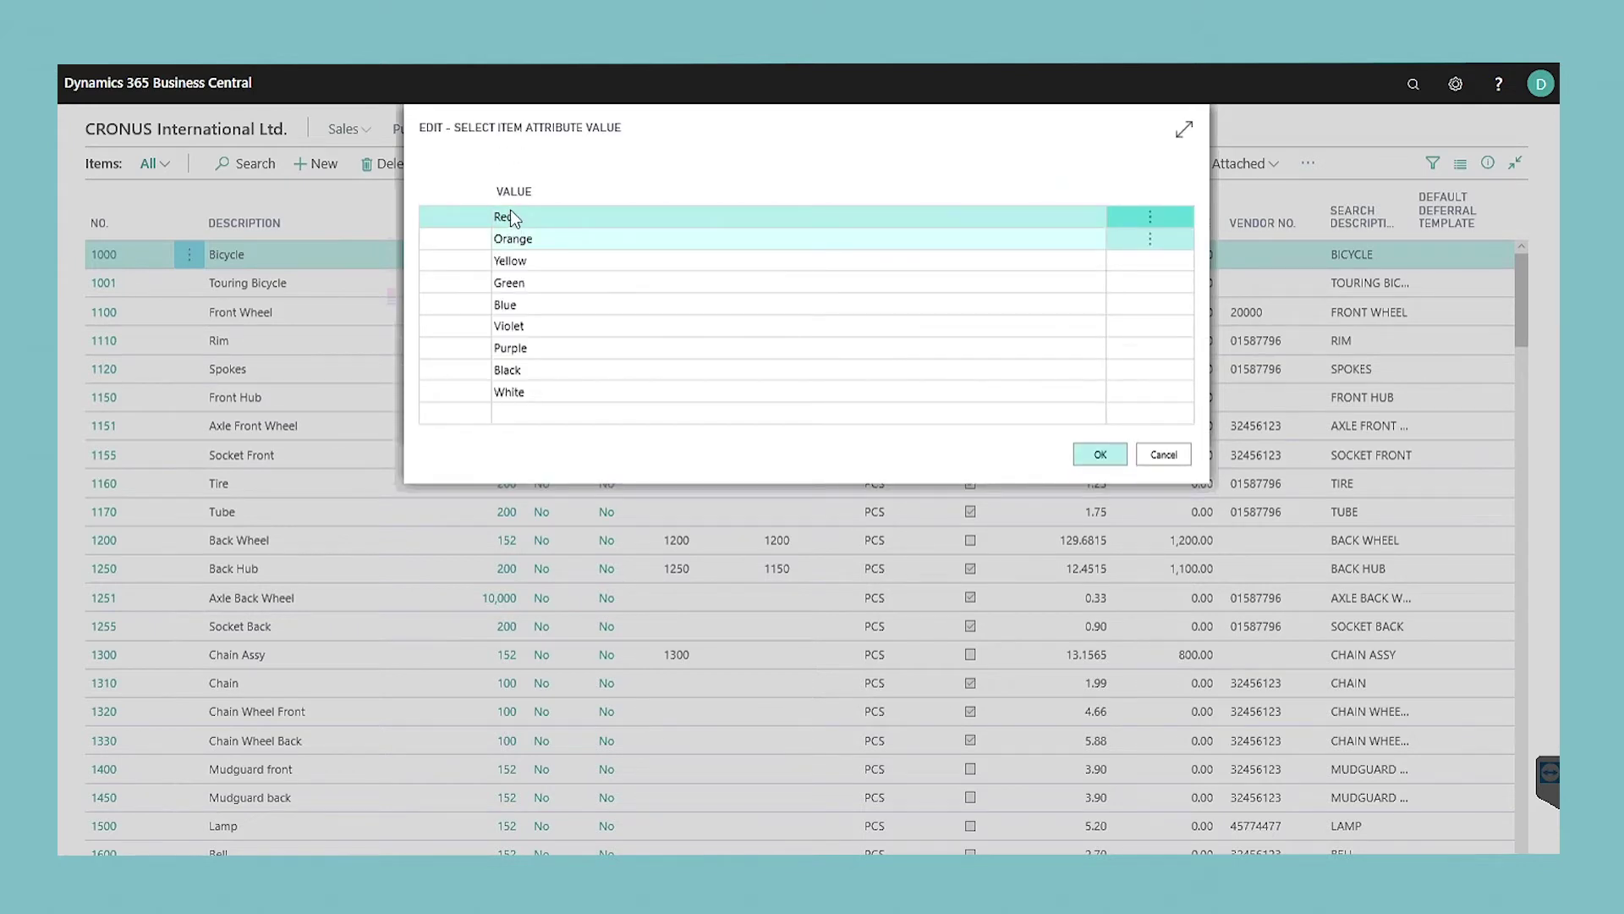
{"action": "left_click", "coordinate": [526, 220]}
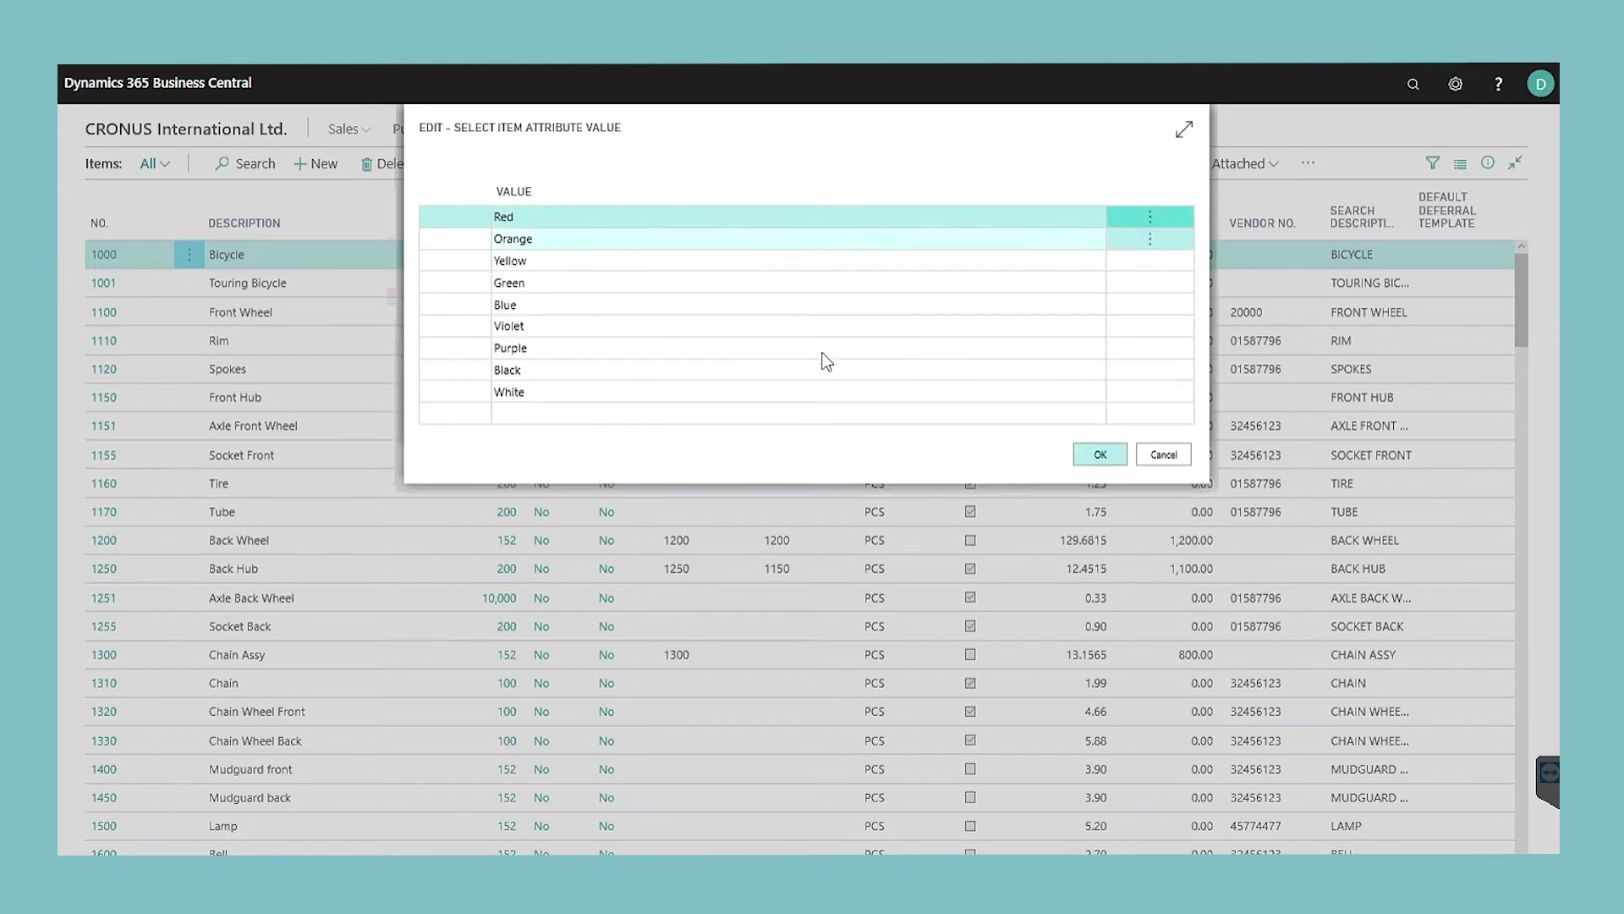
{"action": "left_click", "coordinate": [1102, 454]}
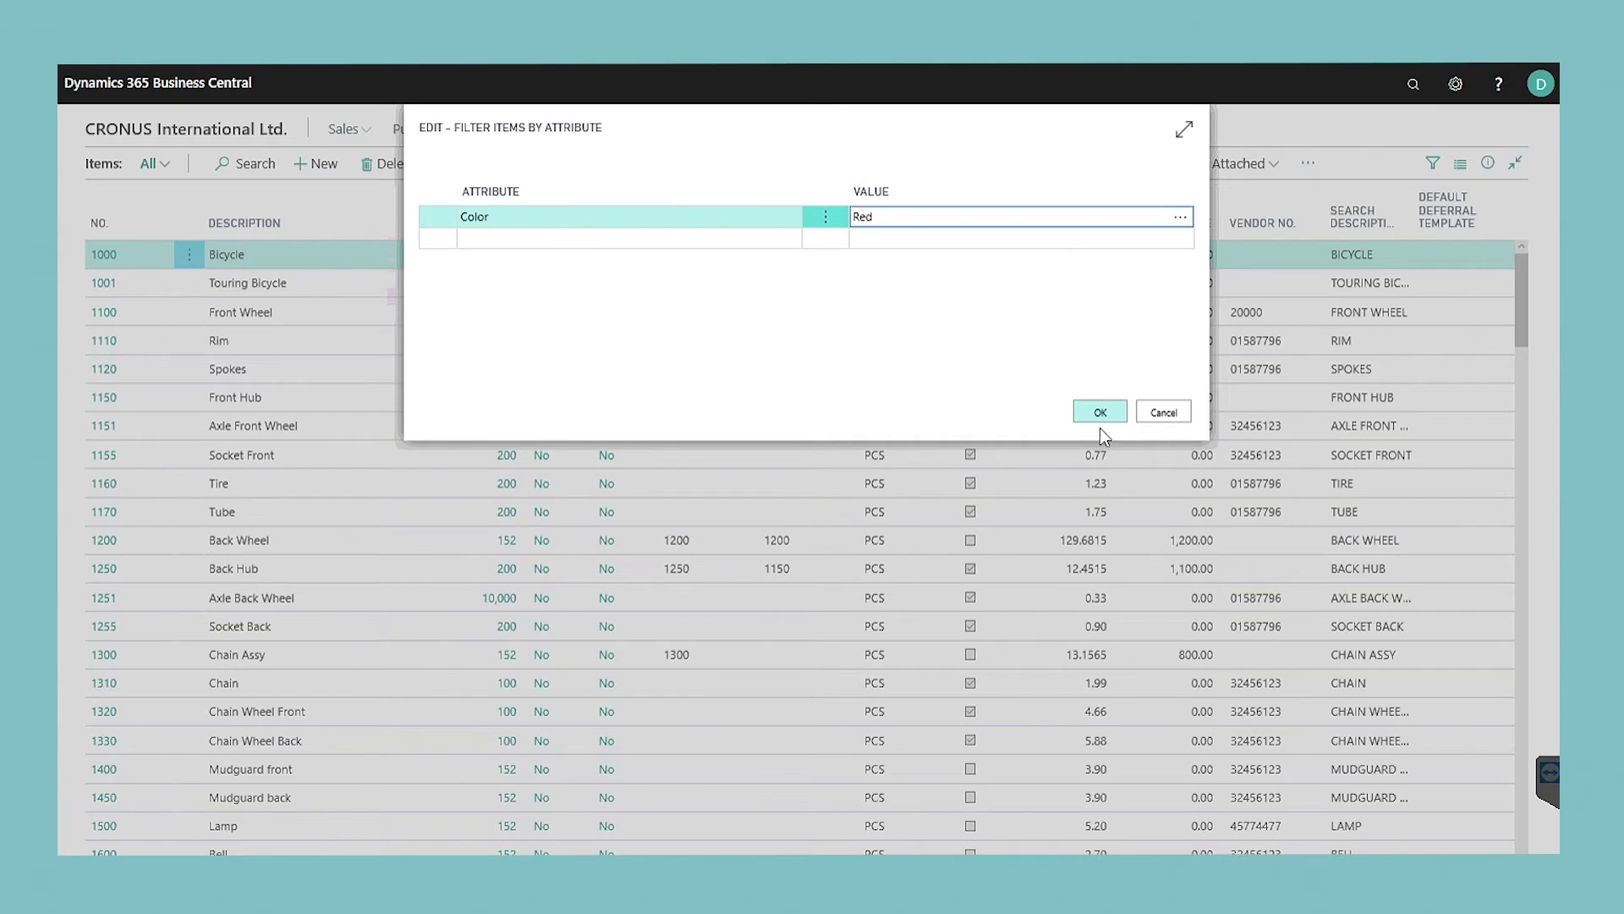
{"action": "left_click", "coordinate": [1101, 413]}
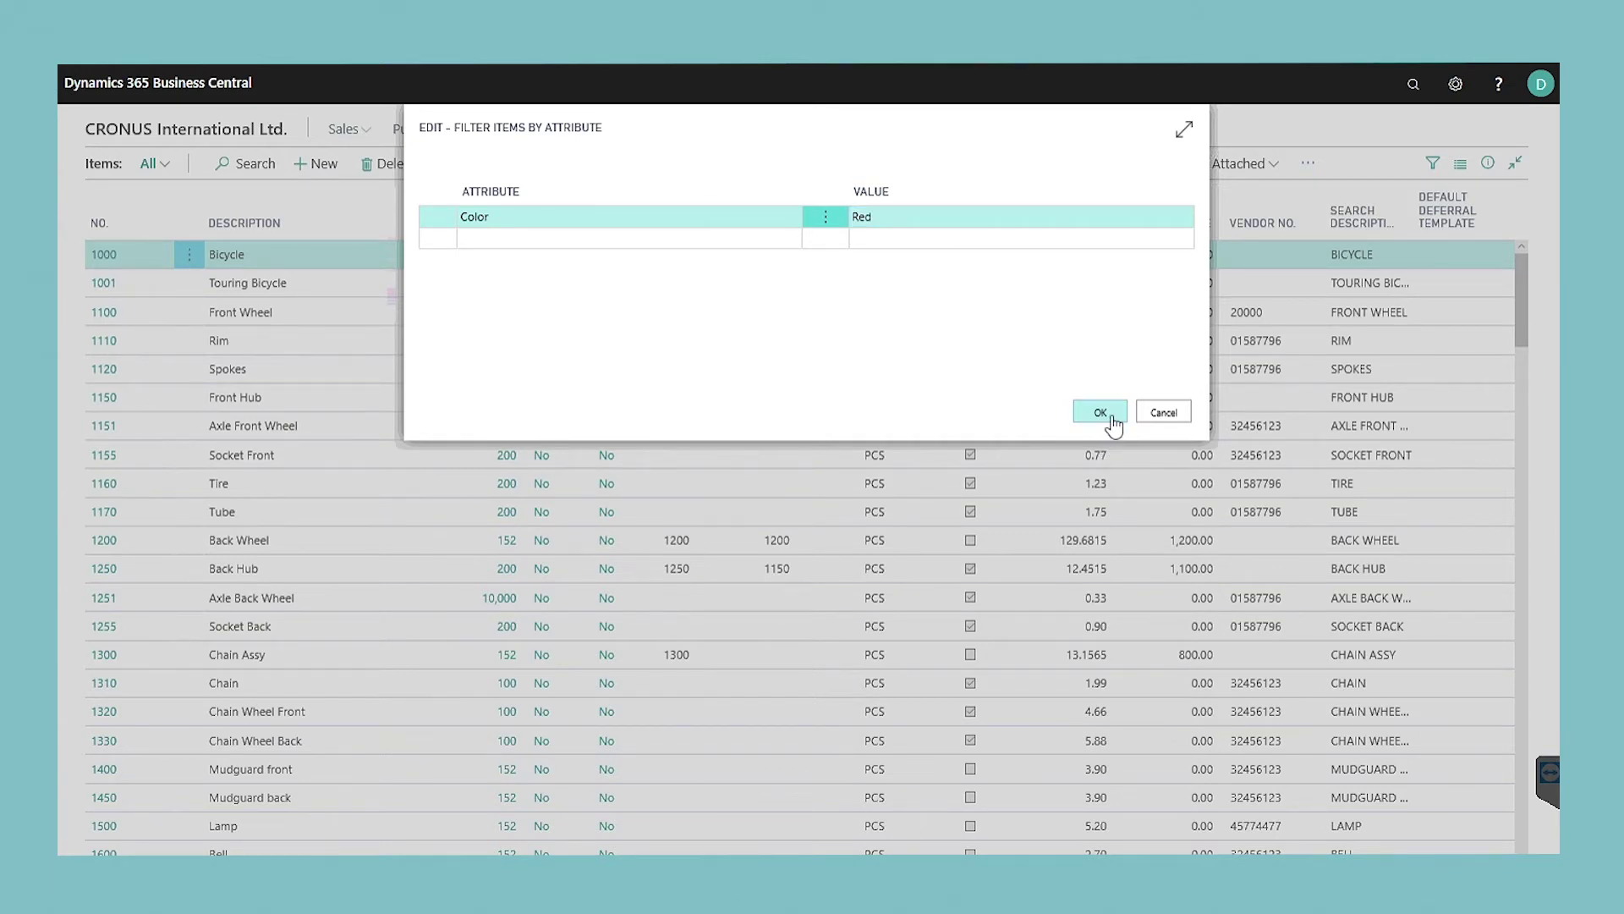
{"action": "left_click", "coordinate": [1100, 413]}
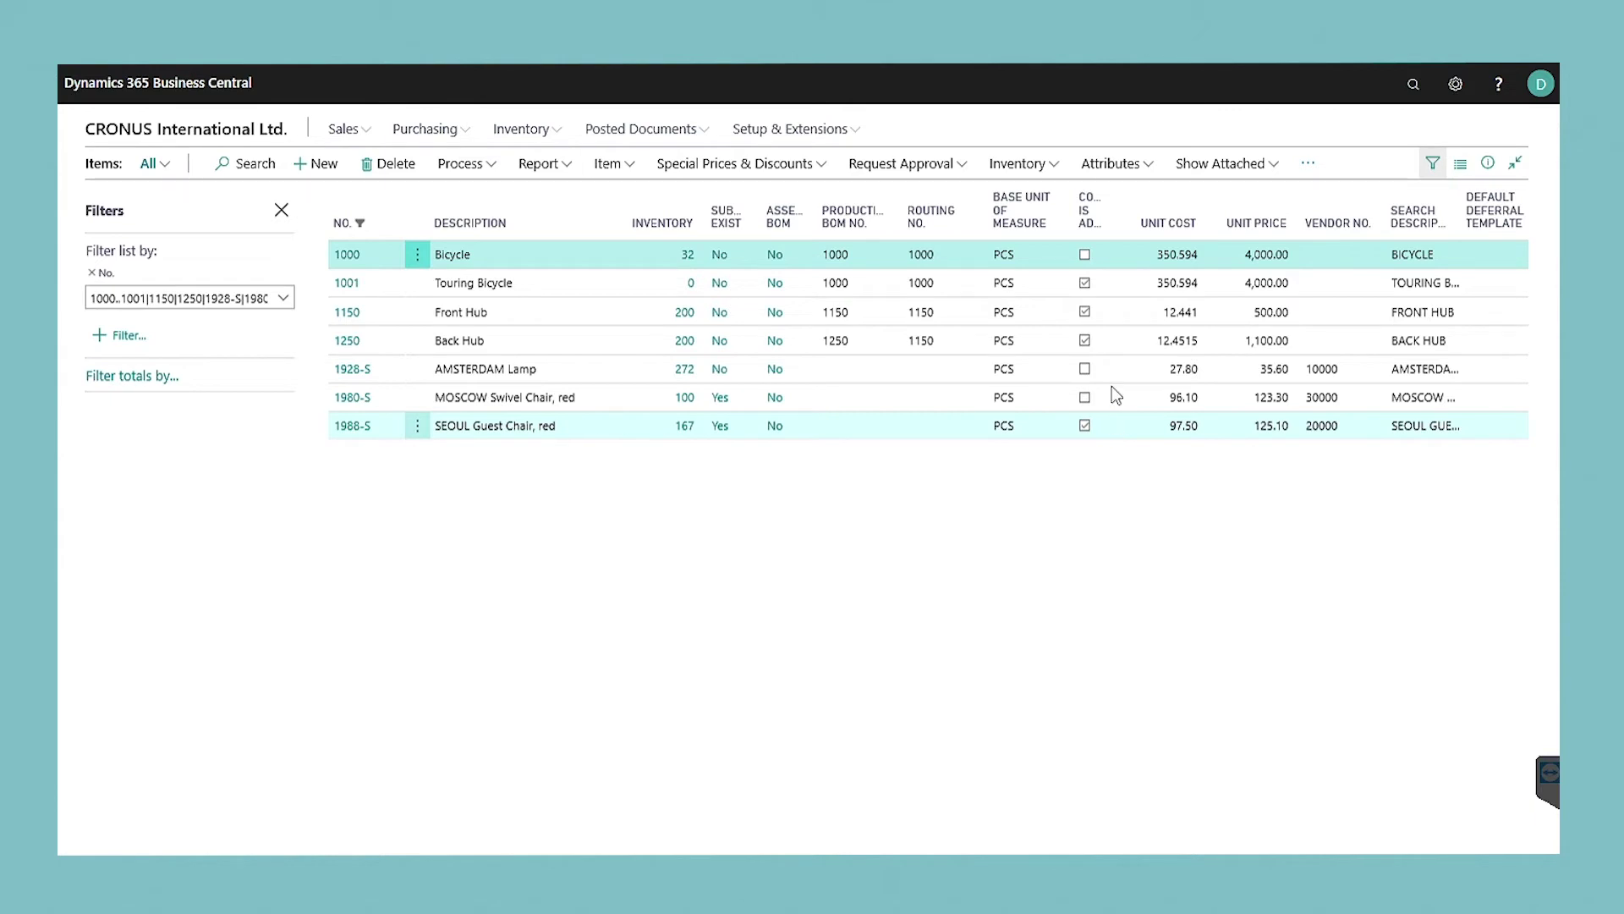
Add a Model Year <=2010 condition to the Color Red attribute filter
{"action": "left_click", "coordinate": [1149, 169]}
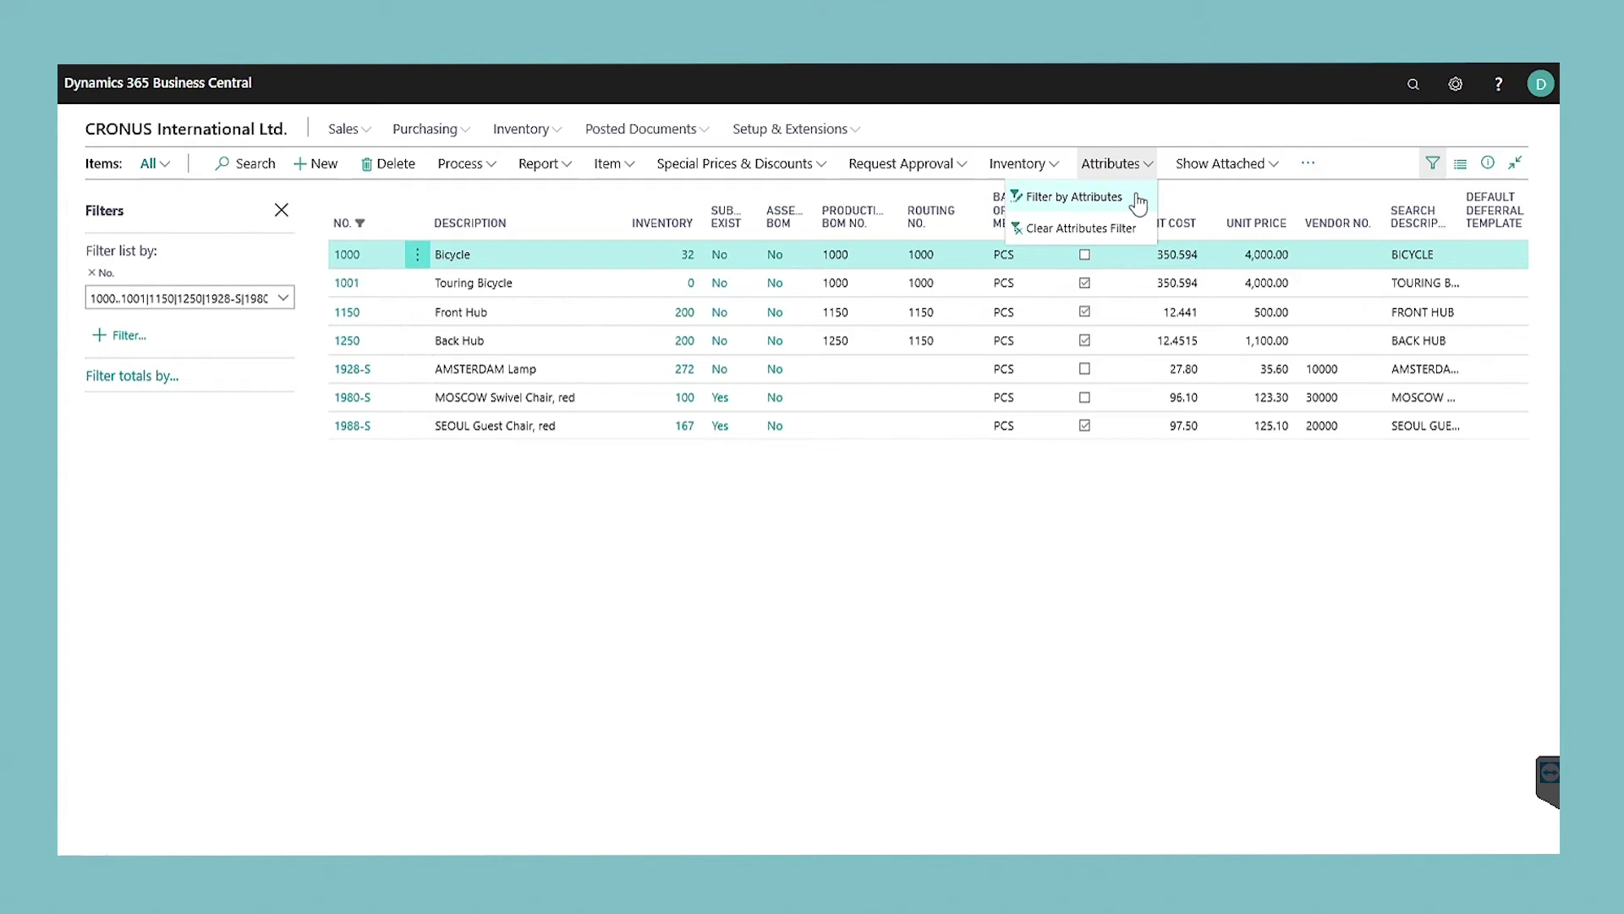
{"action": "left_click", "coordinate": [1074, 197]}
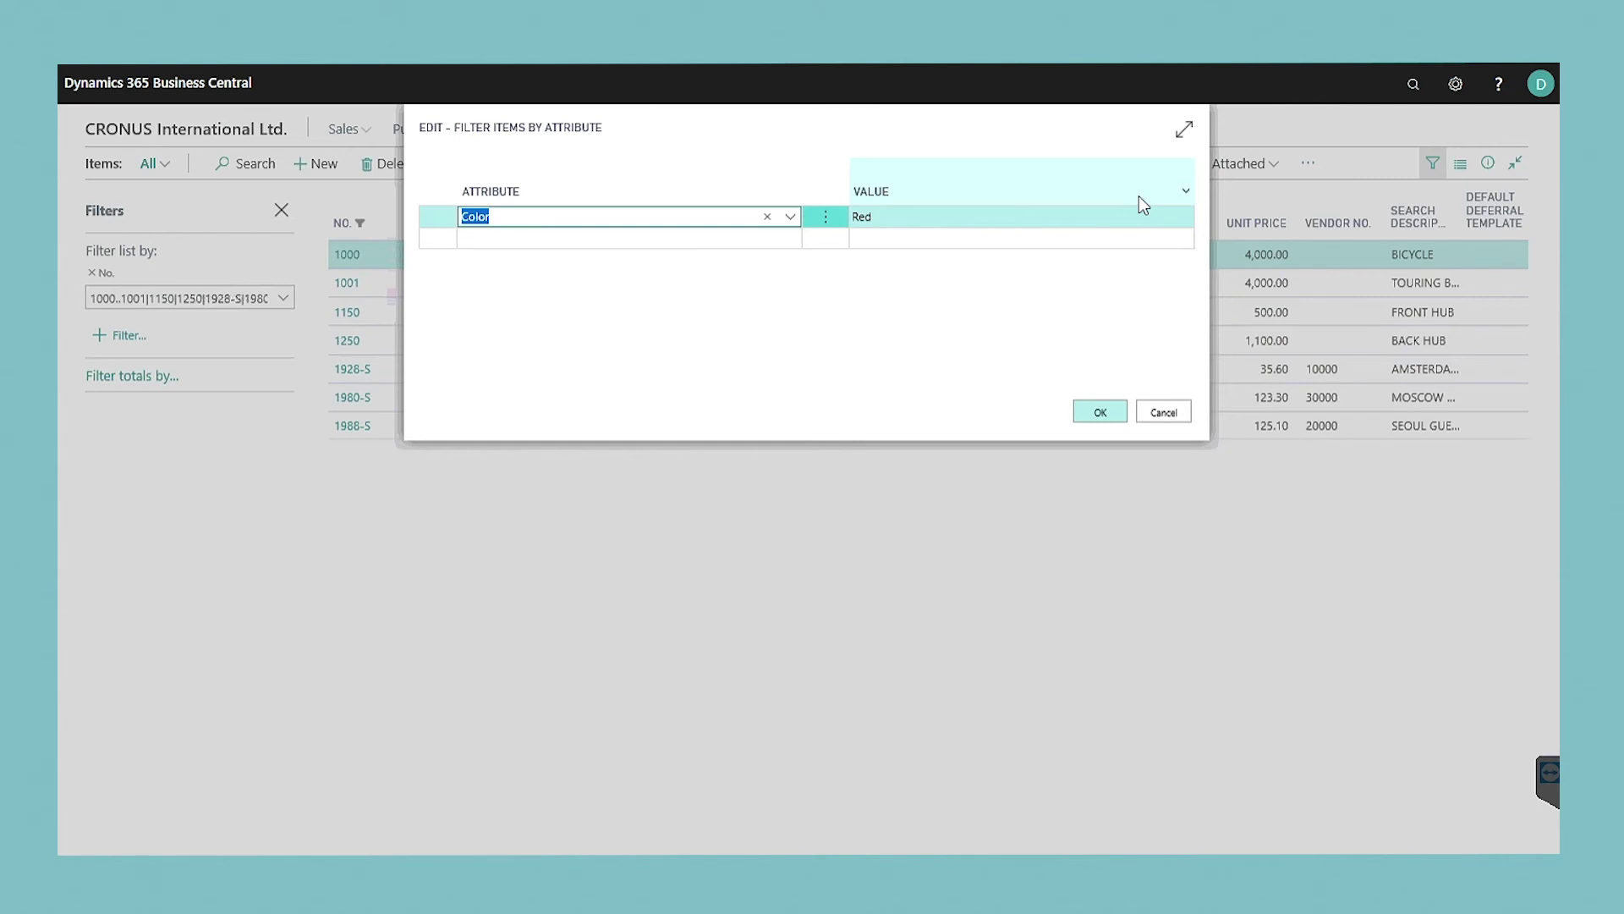
{"action": "left_click", "coordinate": [754, 246]}
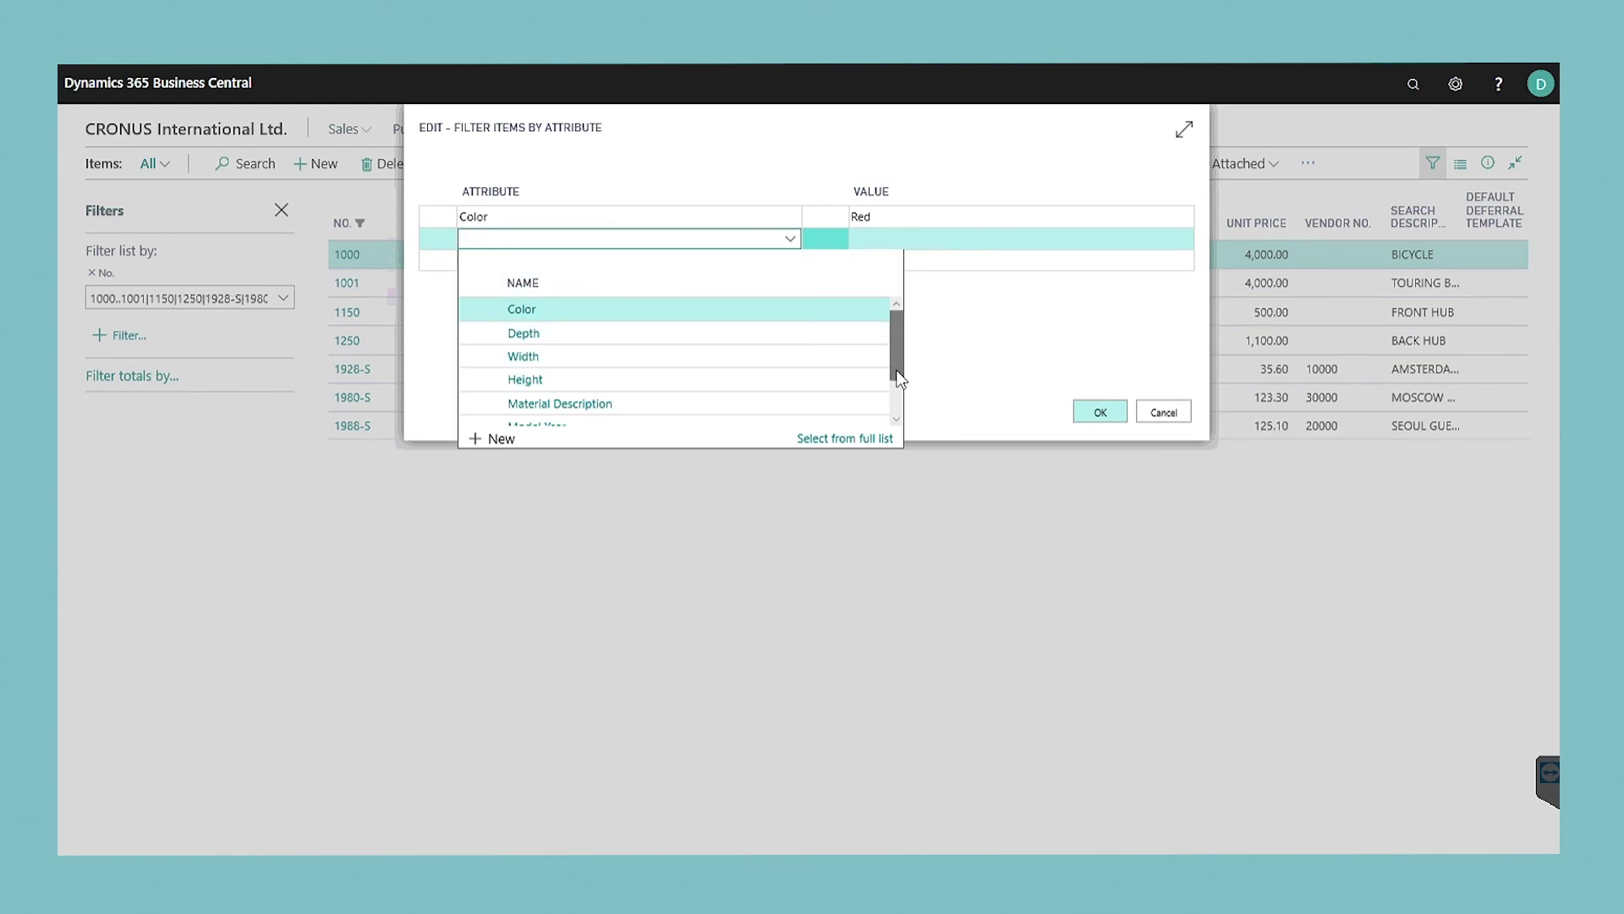
{"action": "left_click_drag", "start_coordinate": [895, 366], "coordinate": [898, 387]}
{"action": "left_click", "coordinate": [560, 369]}
{"action": "left_click", "coordinate": [866, 241]}
{"action": "type", "text": "<=2010"}
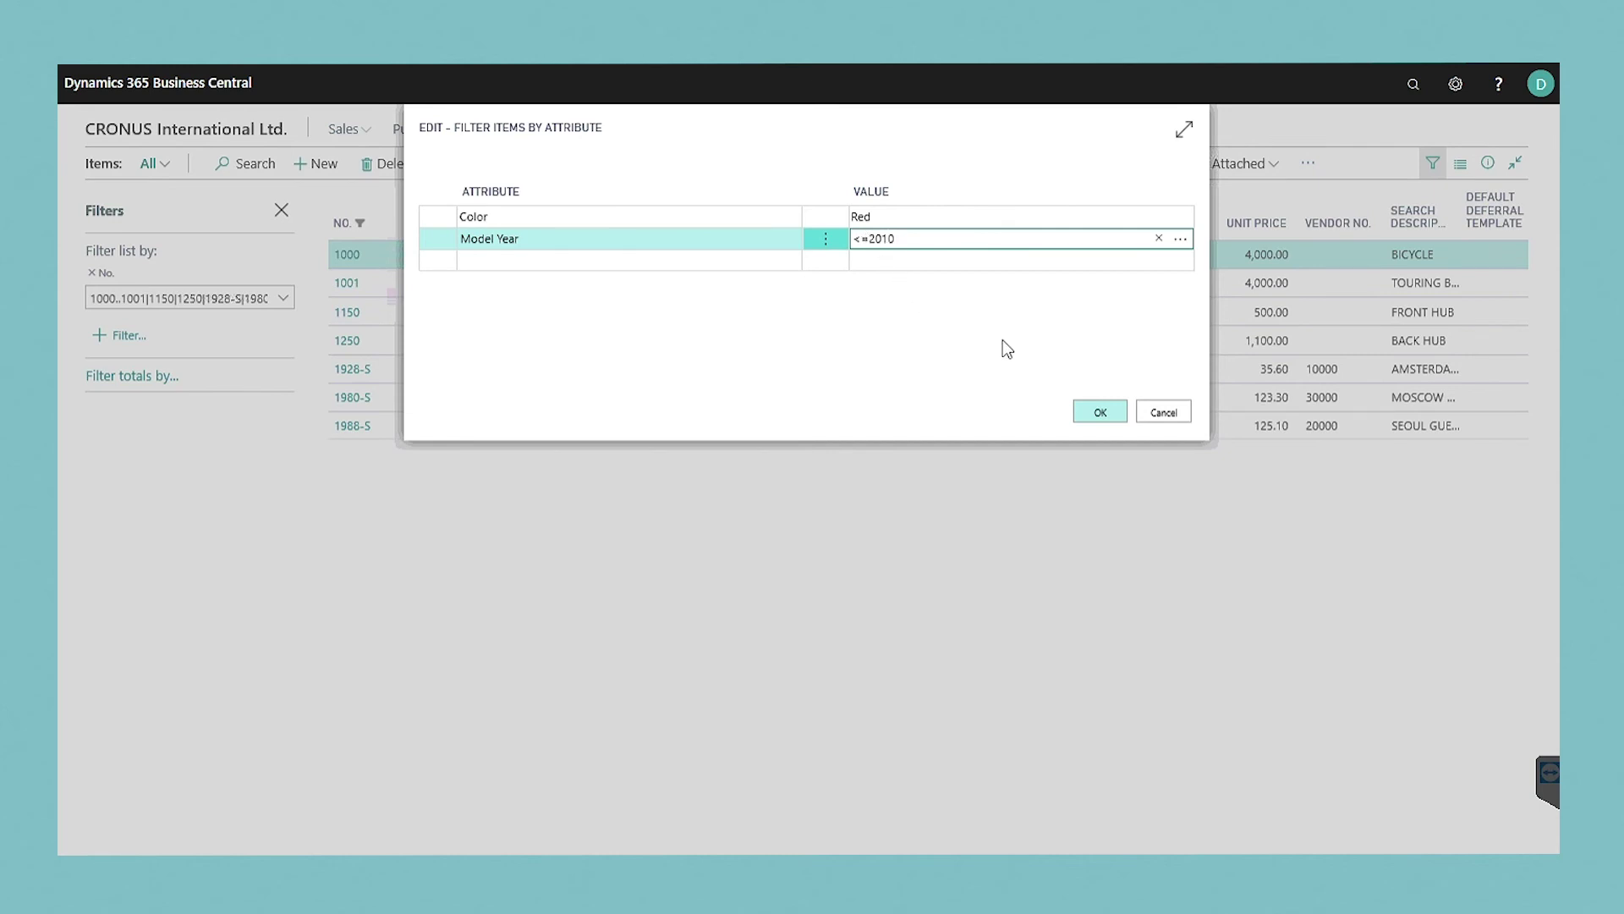
{"action": "left_click", "coordinate": [1111, 415]}
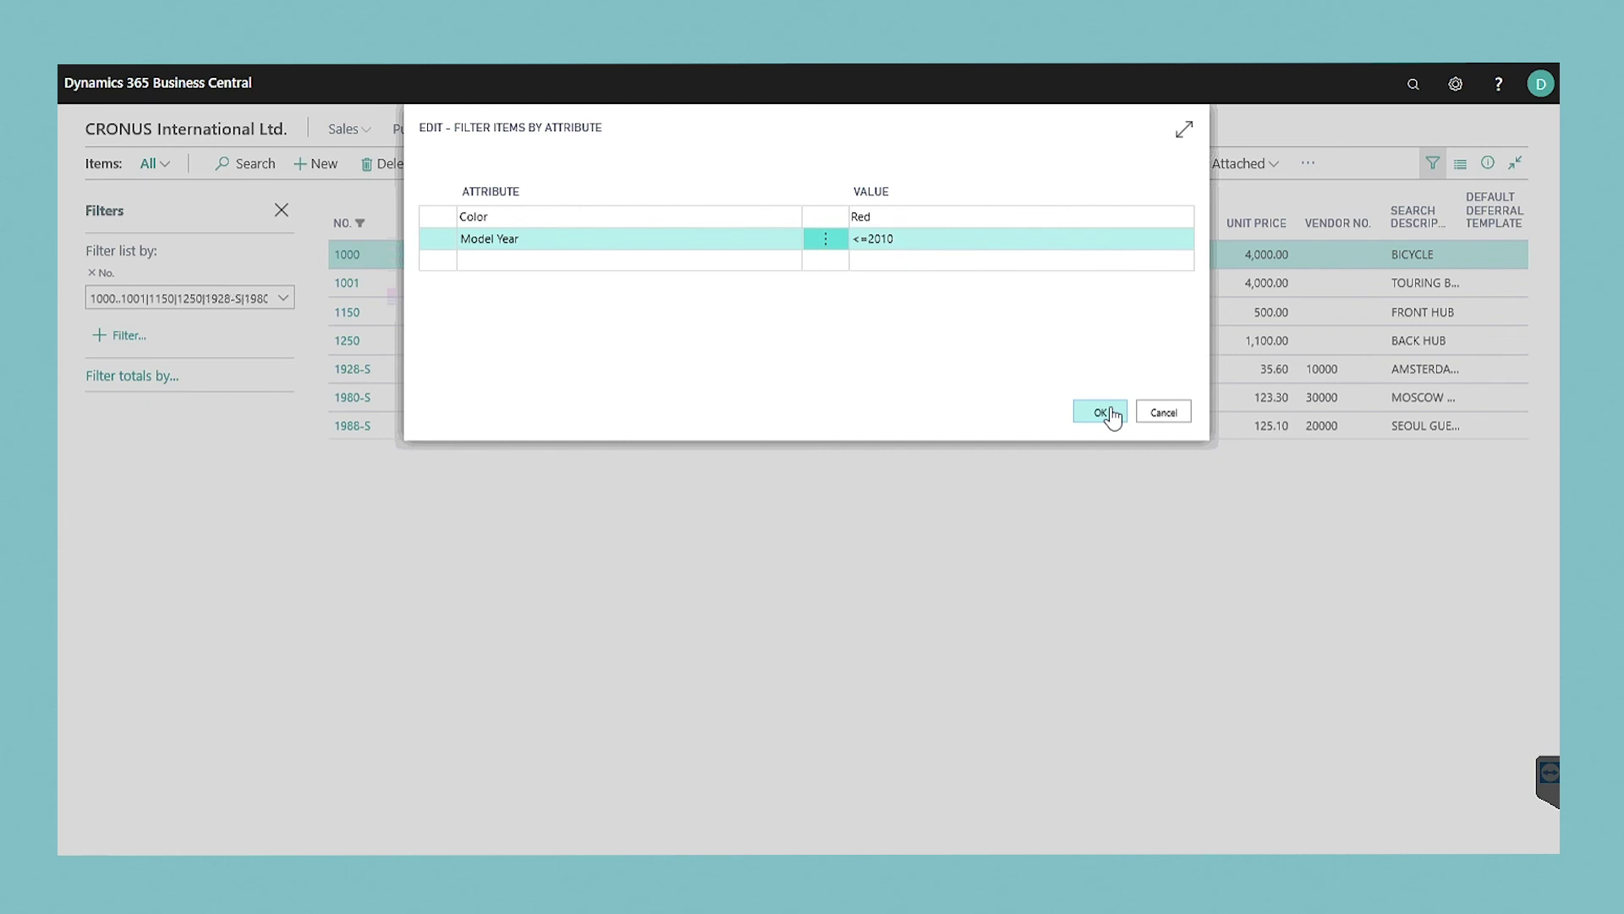
{"action": "left_click", "coordinate": [1111, 415]}
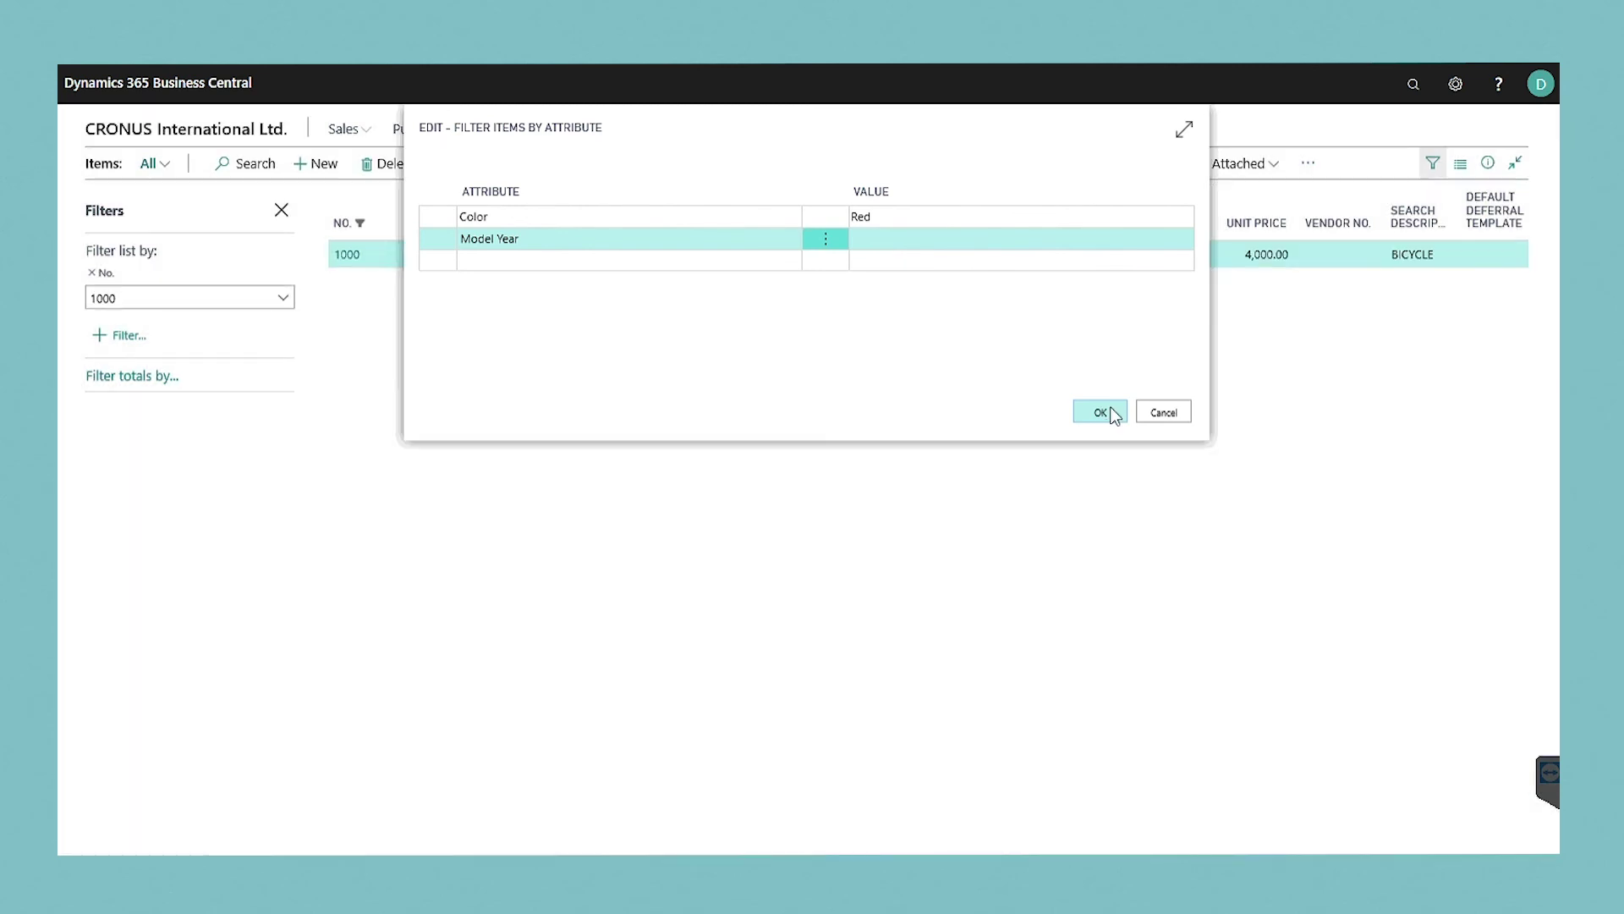